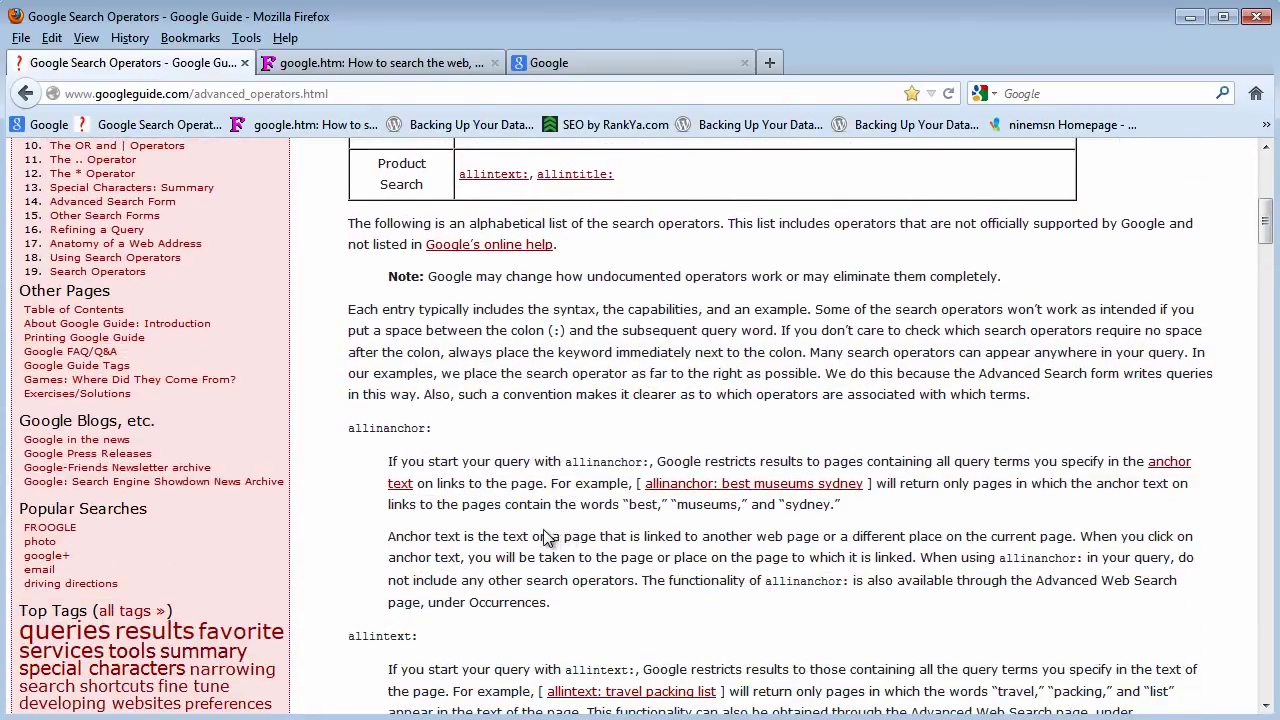
Scroll through the Google Guide operators list, then switch to the searchlores.org google.htm tab
scroll(537, 531, down, 2)
scroll(537, 531, down, 7)
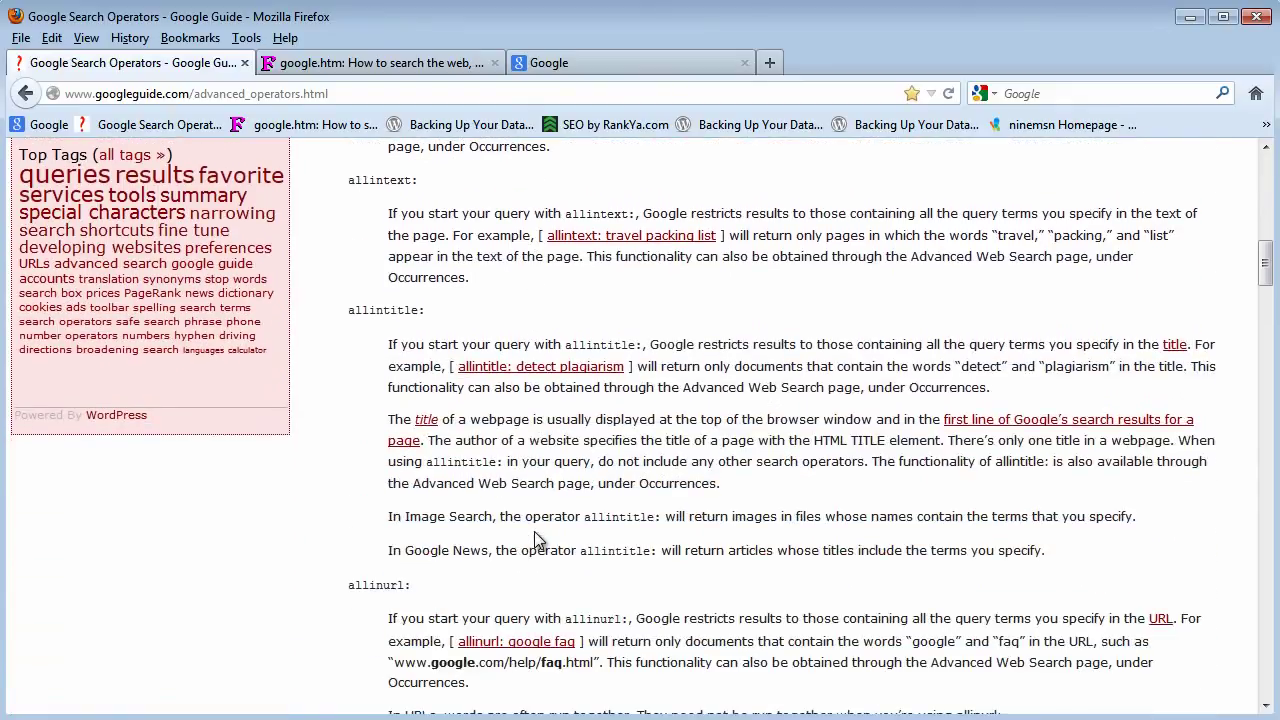
click(343, 63)
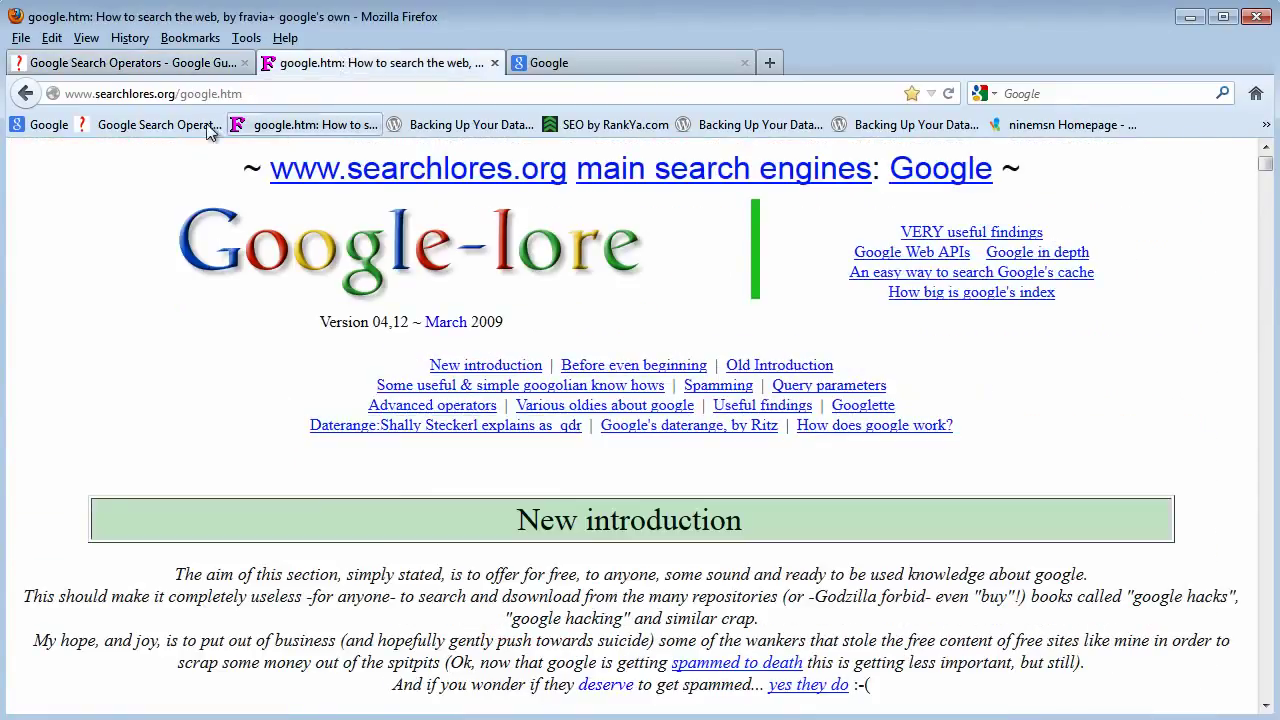
Point out searchlore in the address, read down the Google-lore page, then go to the Google Australia tab
drag(95, 94, 152, 94)
click(157, 94)
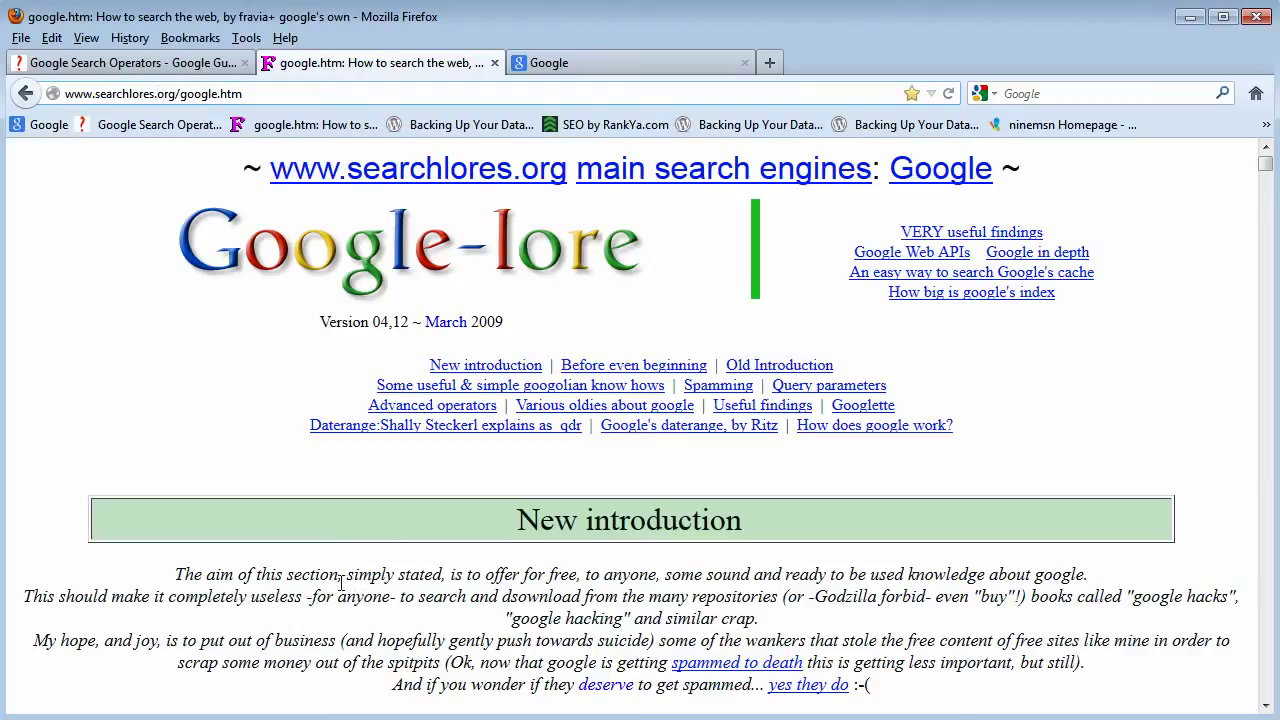
scroll(341, 583, down, 2)
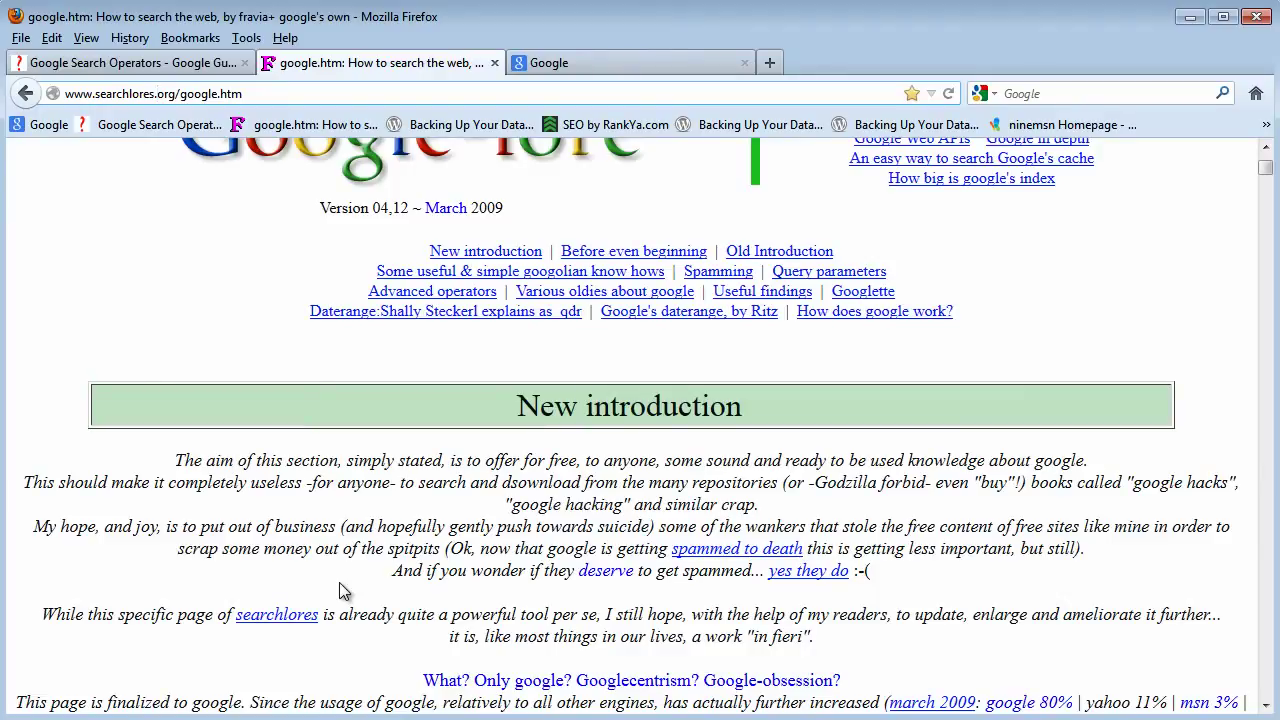
scroll(402, 590, down, 4)
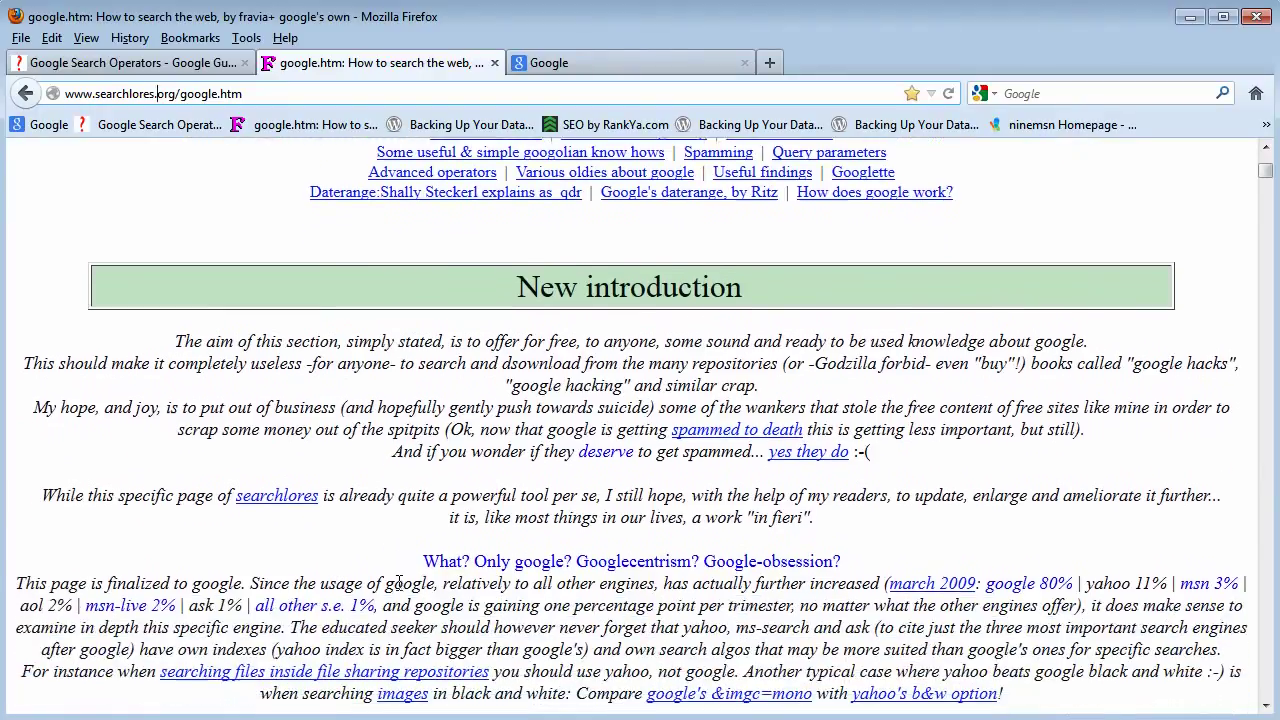
scroll(402, 590, down, 4)
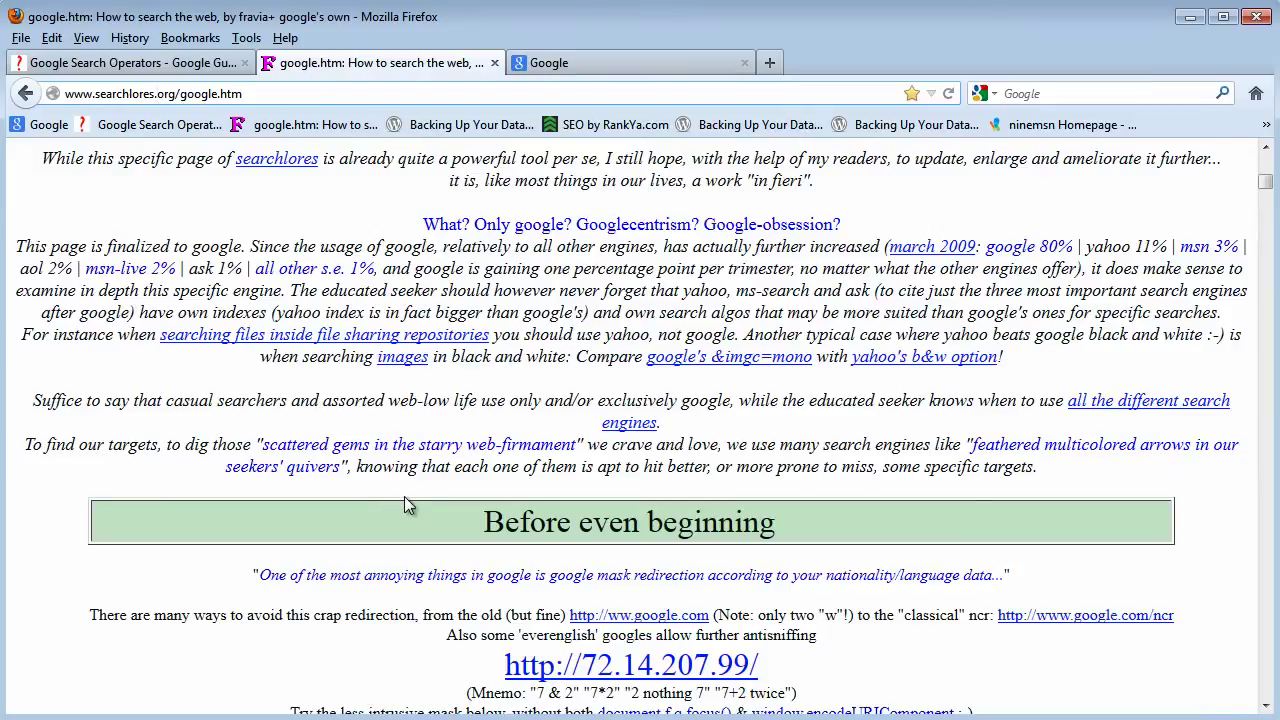
click(563, 65)
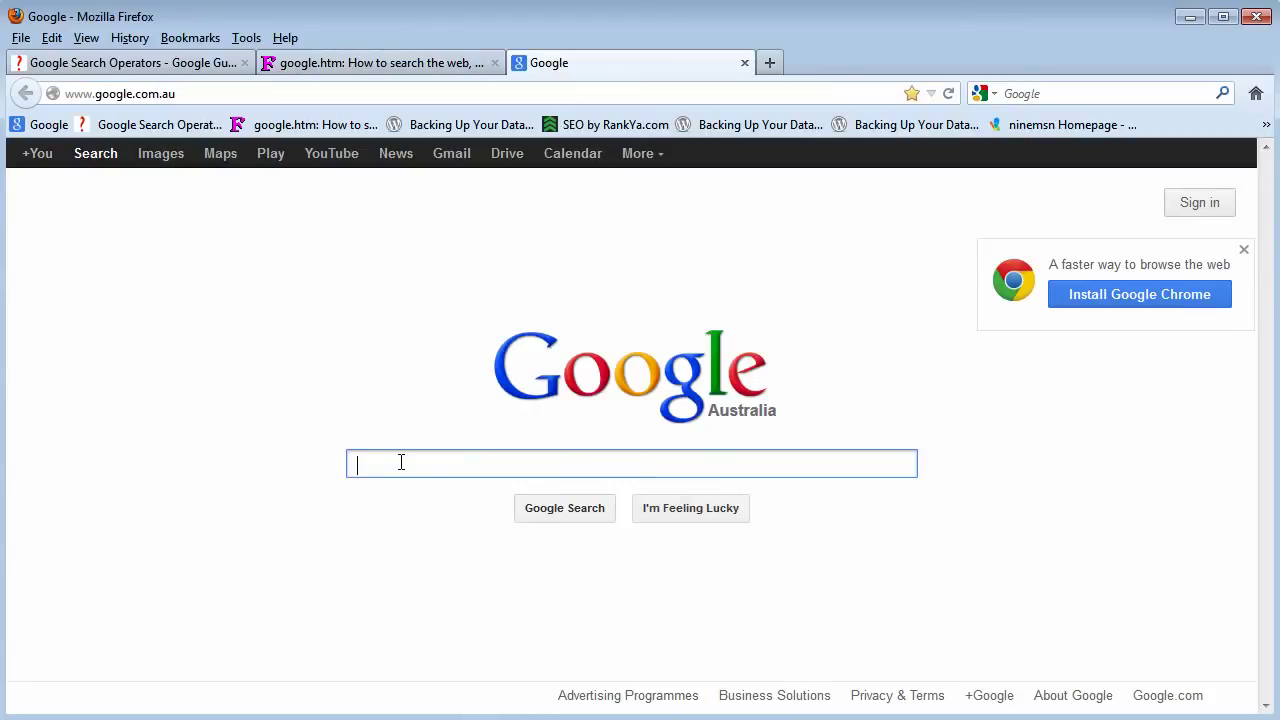
Search Google for inurl:seo+specialist filetype:txt -inurl:robots.txt, returning about 1,840 results
text(inurl)
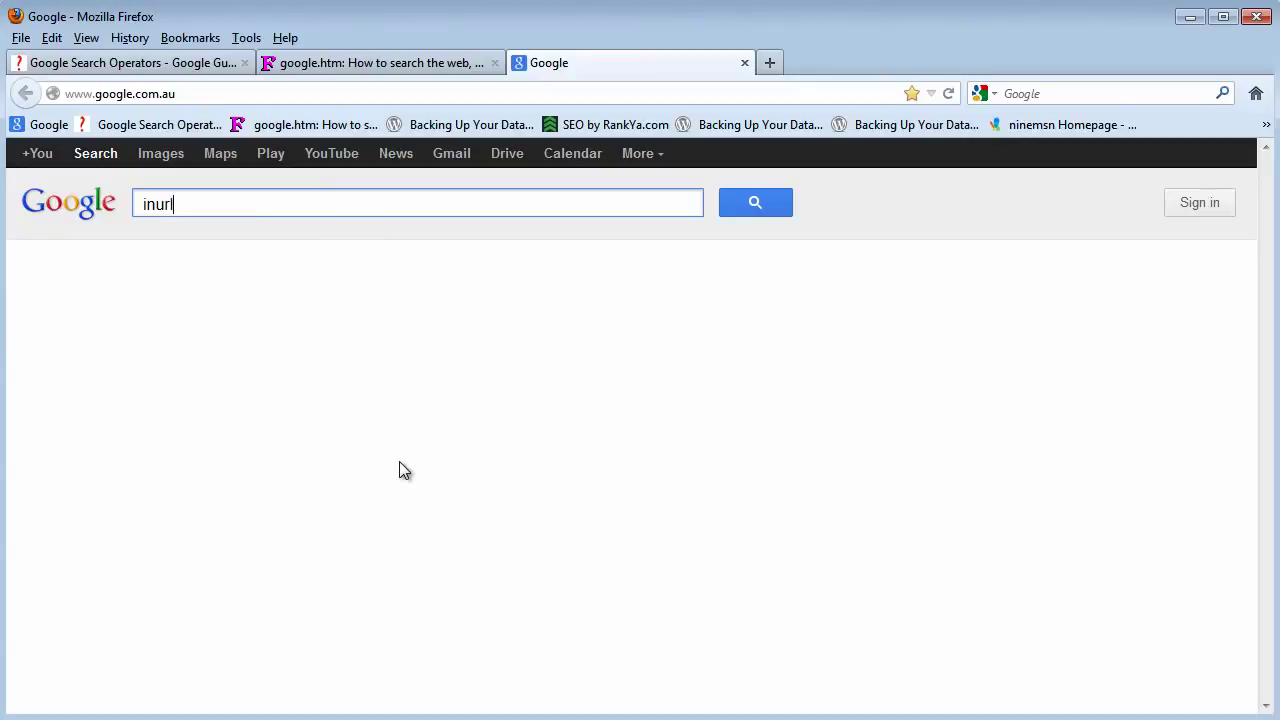
text(:seo)
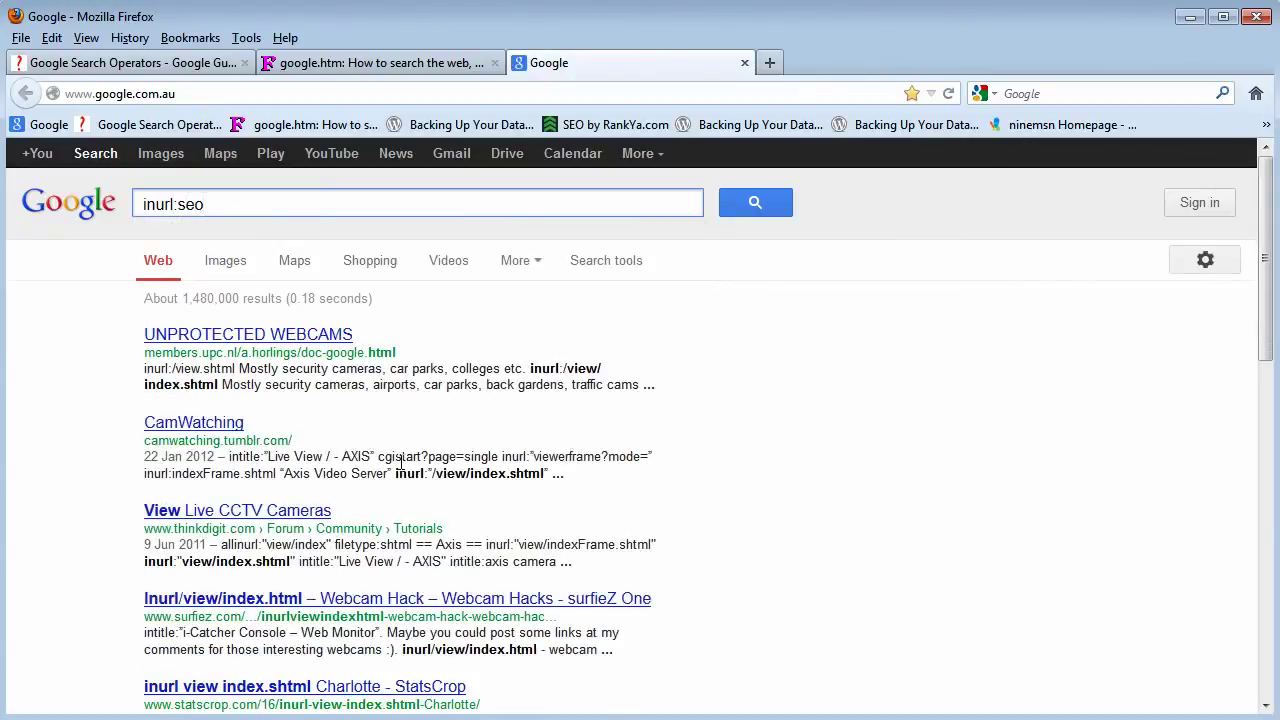
text(+specialist)
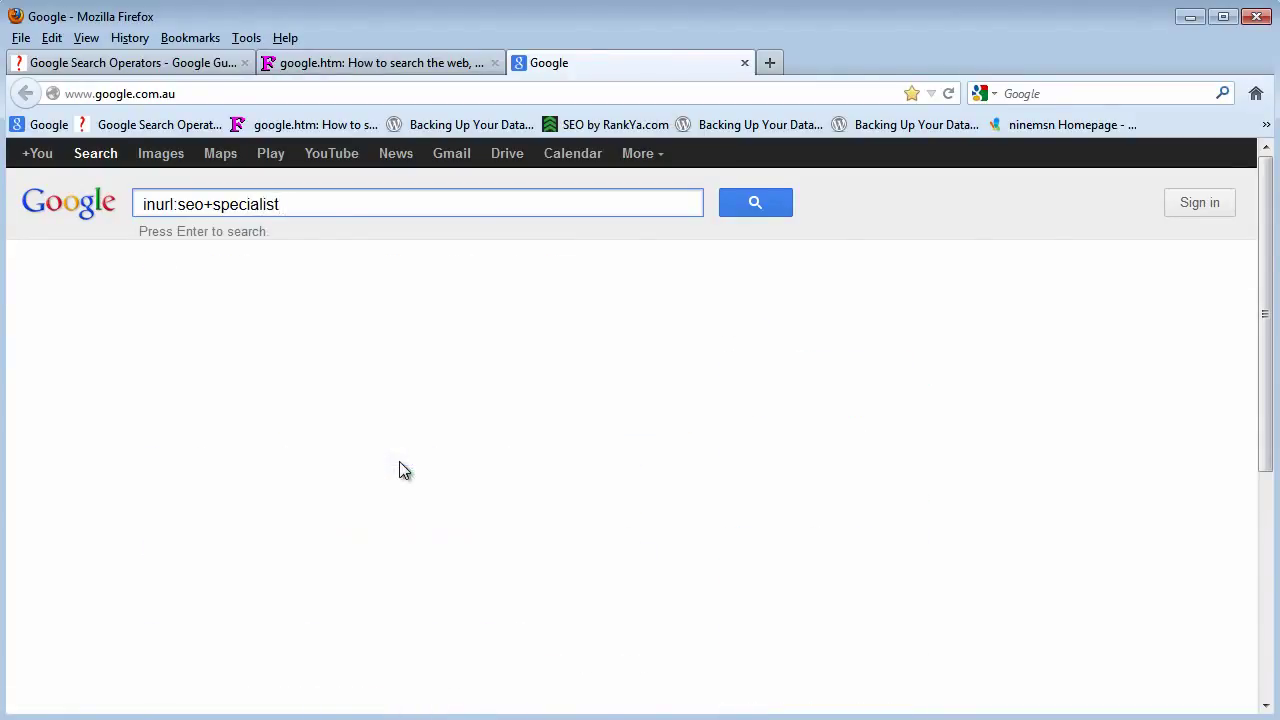
text( f)
key(BackSpace)
text(filetype:txt -inurl:)
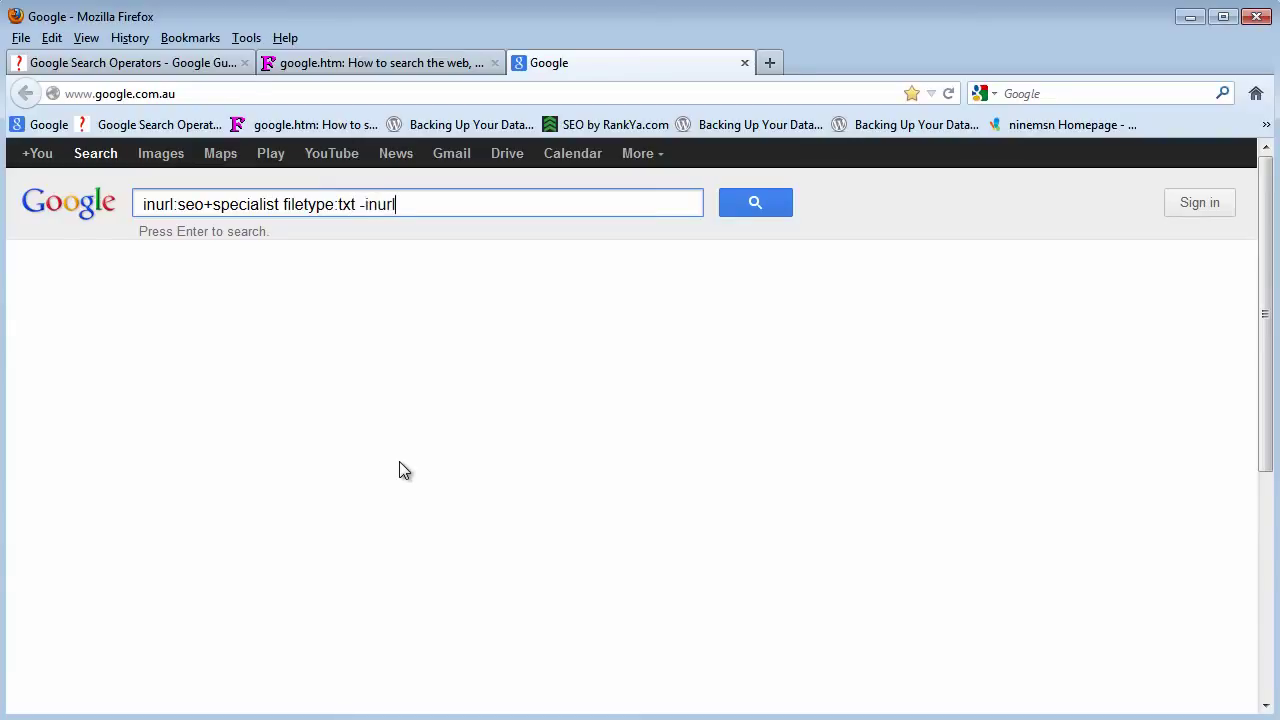
text(to)
key(BackSpace)
key(BackSpace)
text(roab)
key(BackSpace)
key(BackSpace)
text(bots.txt)
click(759, 205)
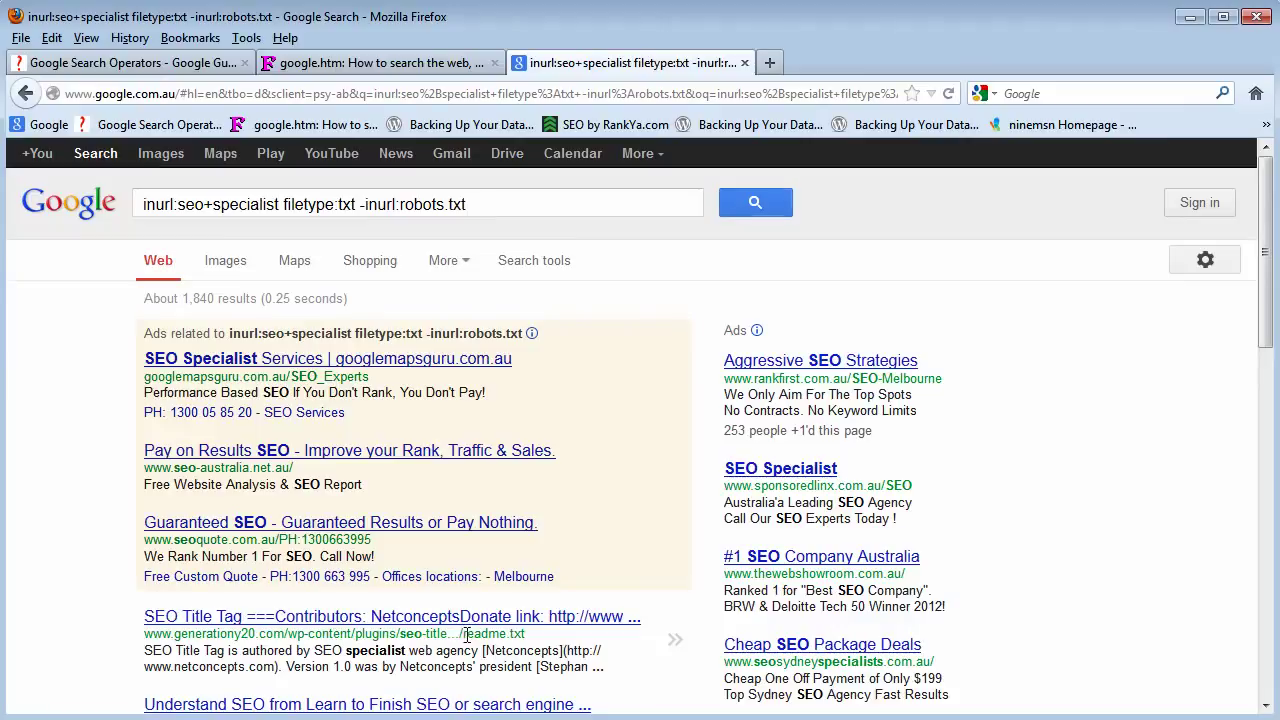
Highlight readme.txt in a result address and the whole query on the txt-file results page
drag(462, 634, 525, 634)
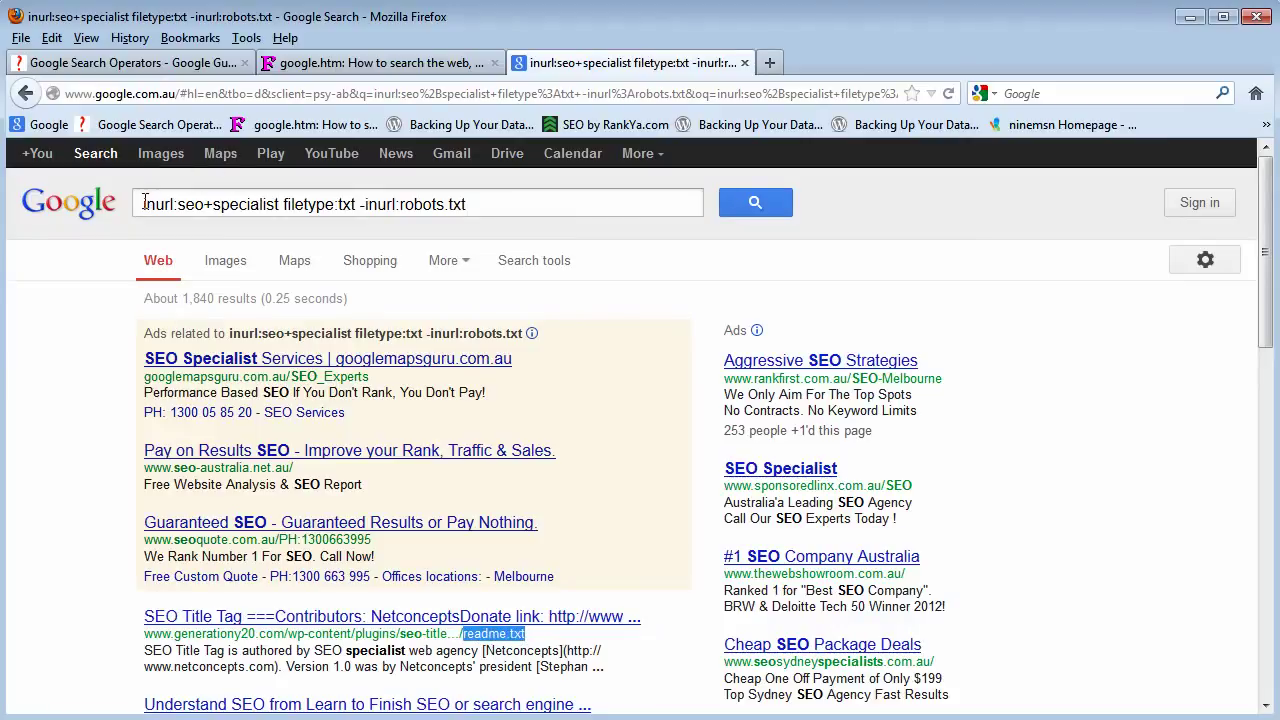
drag(145, 203, 501, 207)
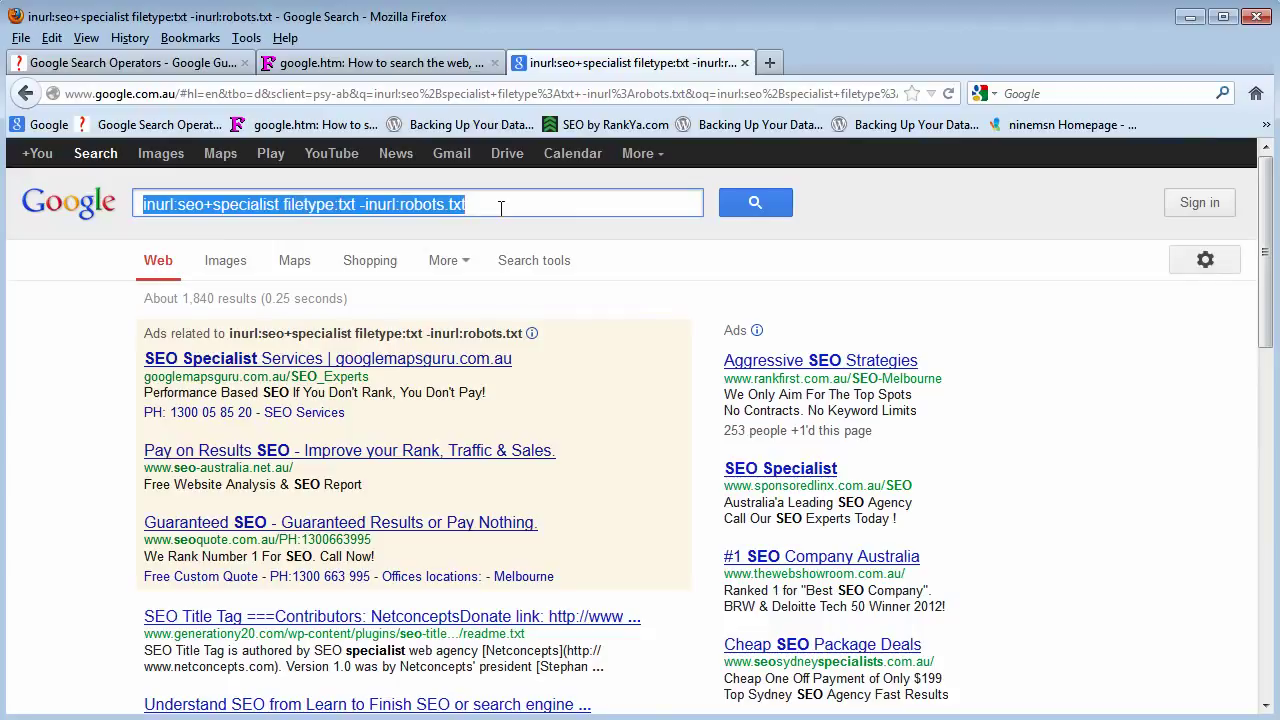
click(501, 207)
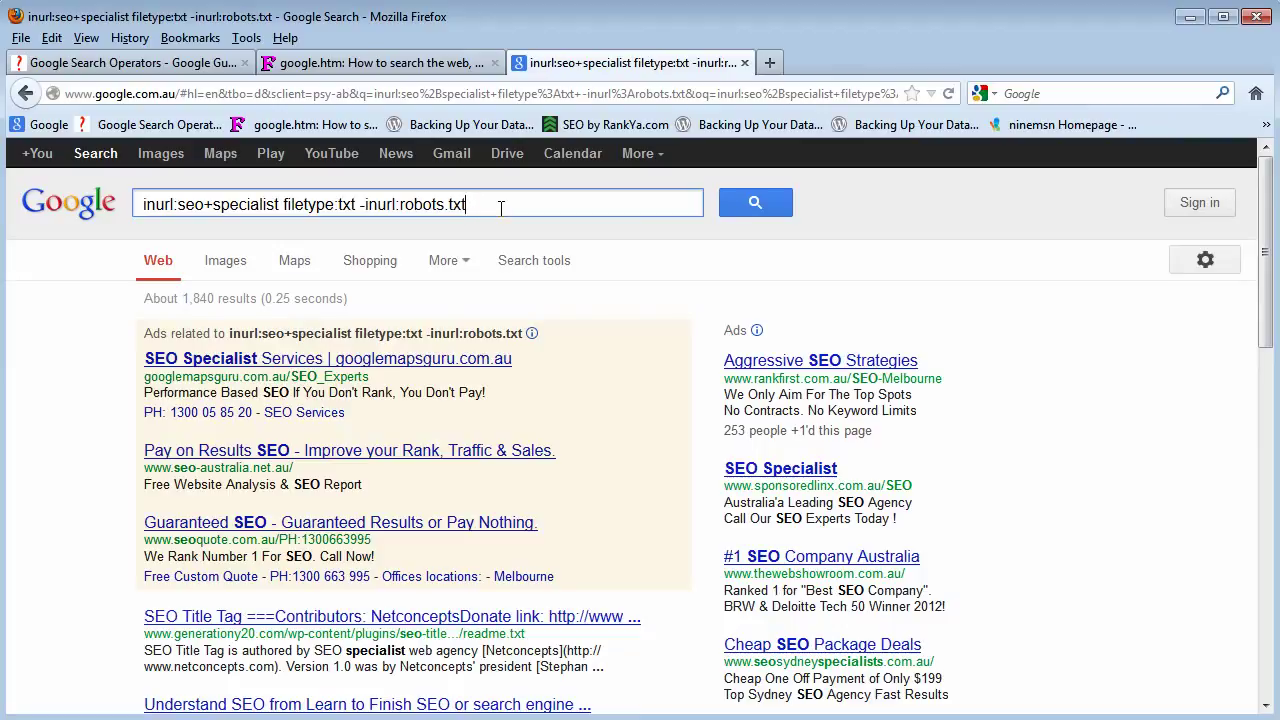
In a new tab, load google.com.au/search?q=seo+specialist, showing about 4,290,000 results
click(769, 63)
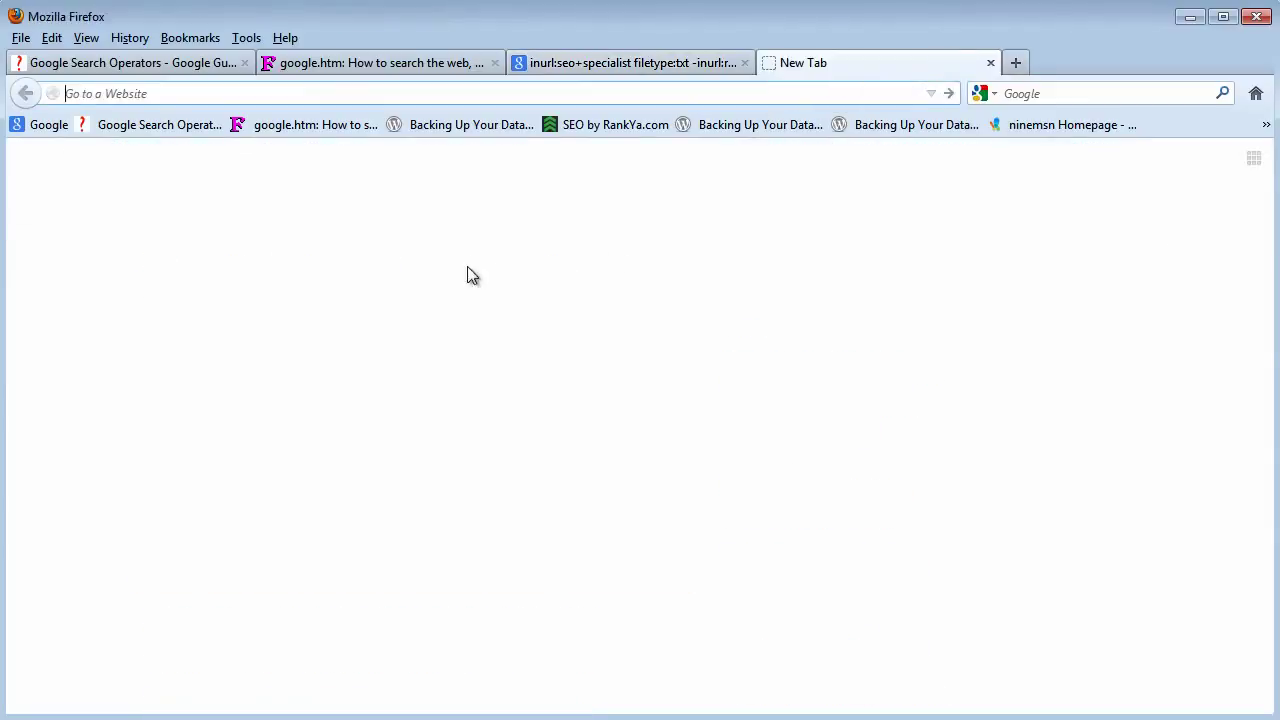
click(34, 124)
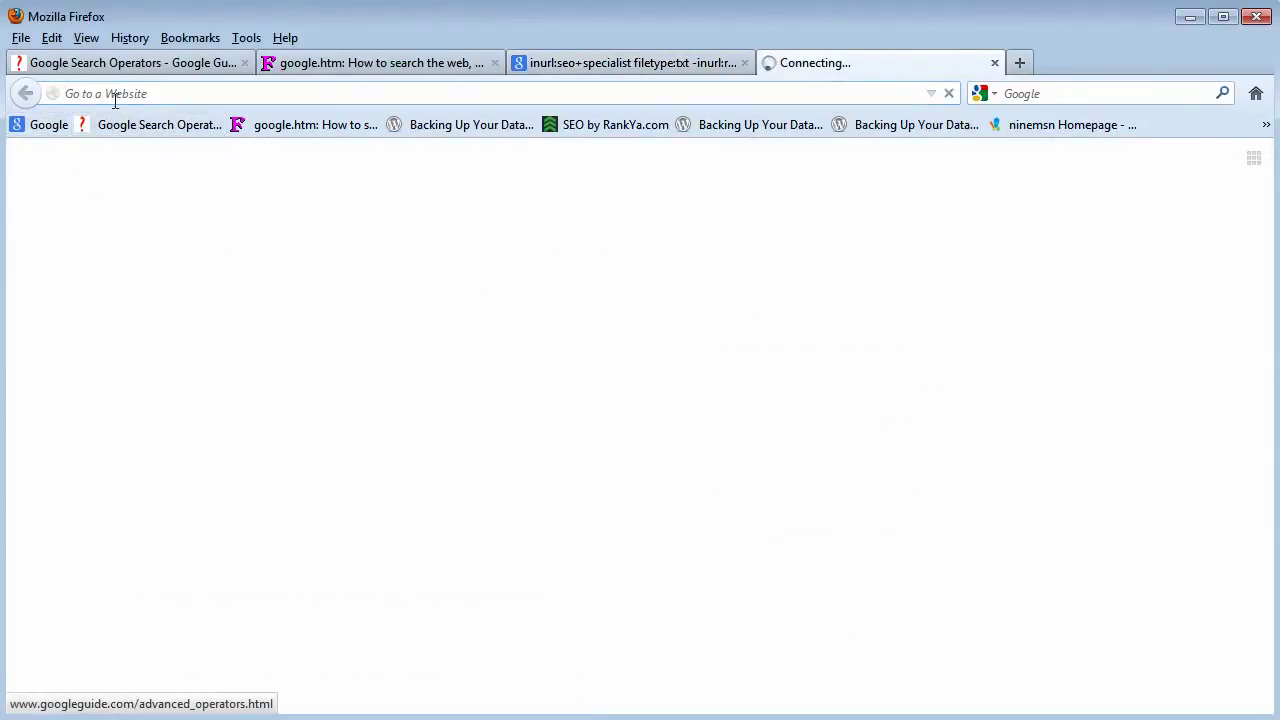
click(214, 95)
click(214, 95)
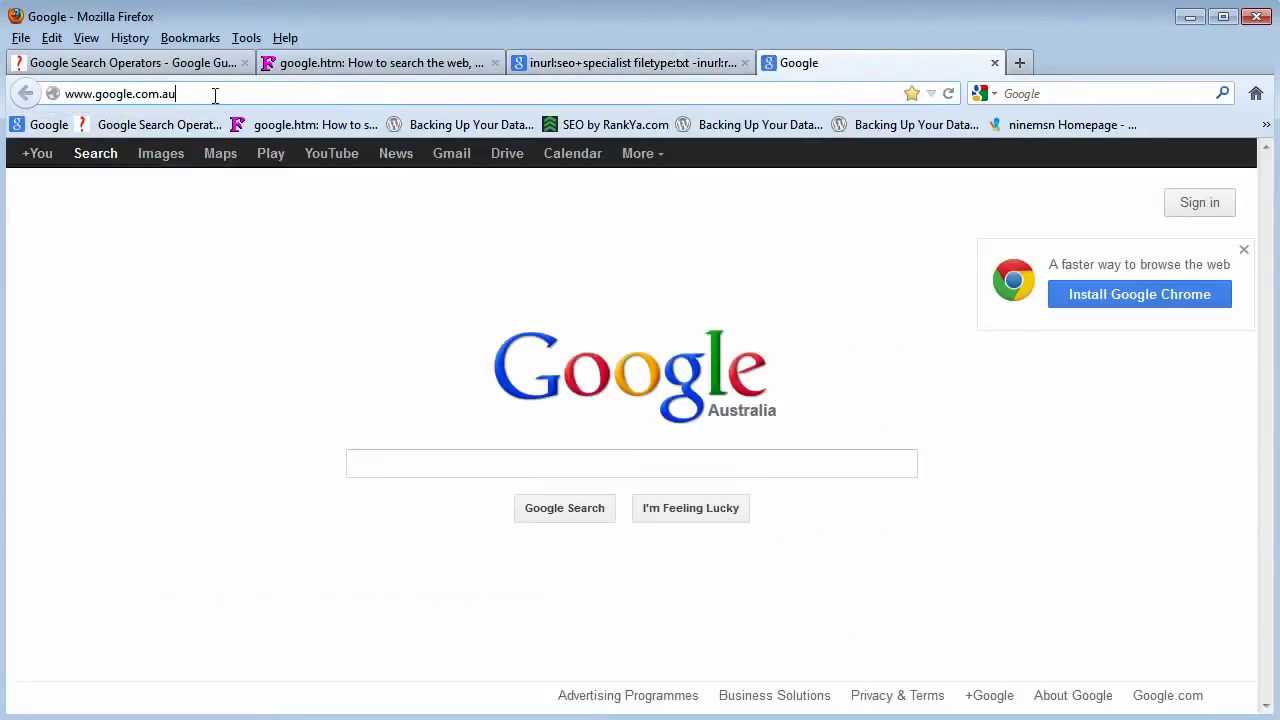
text(/)
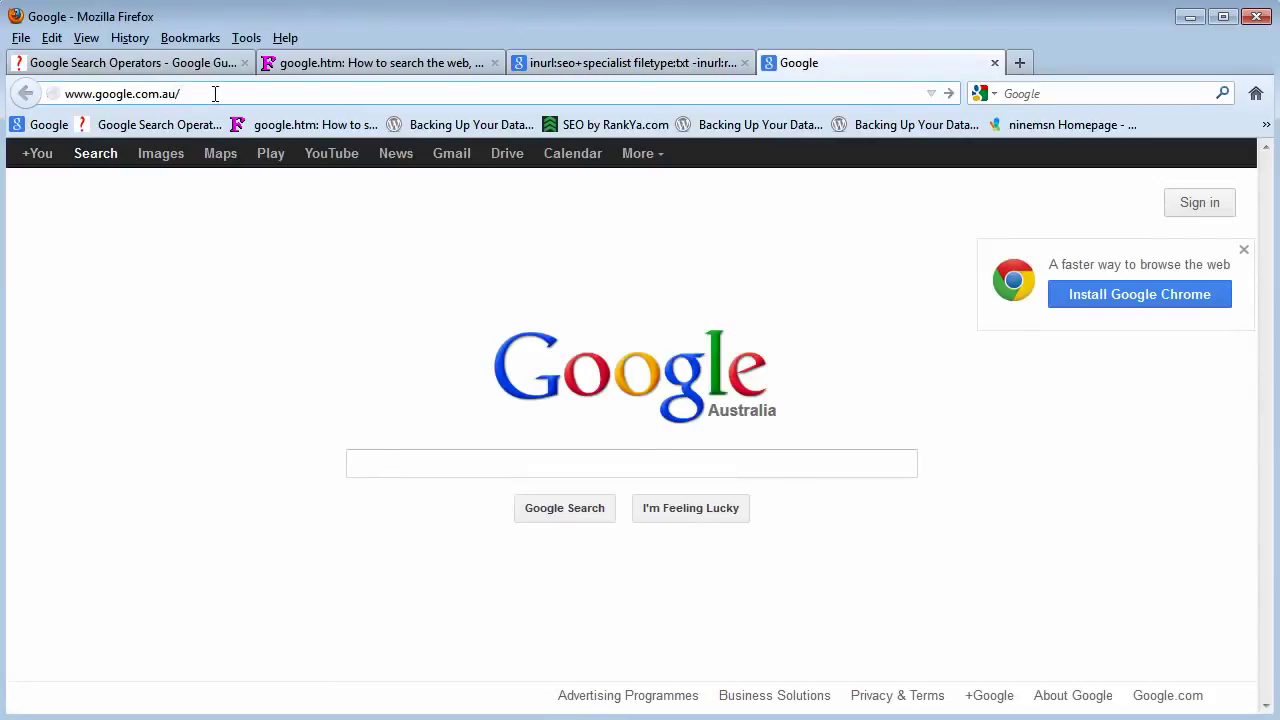
text(search)
text(?)
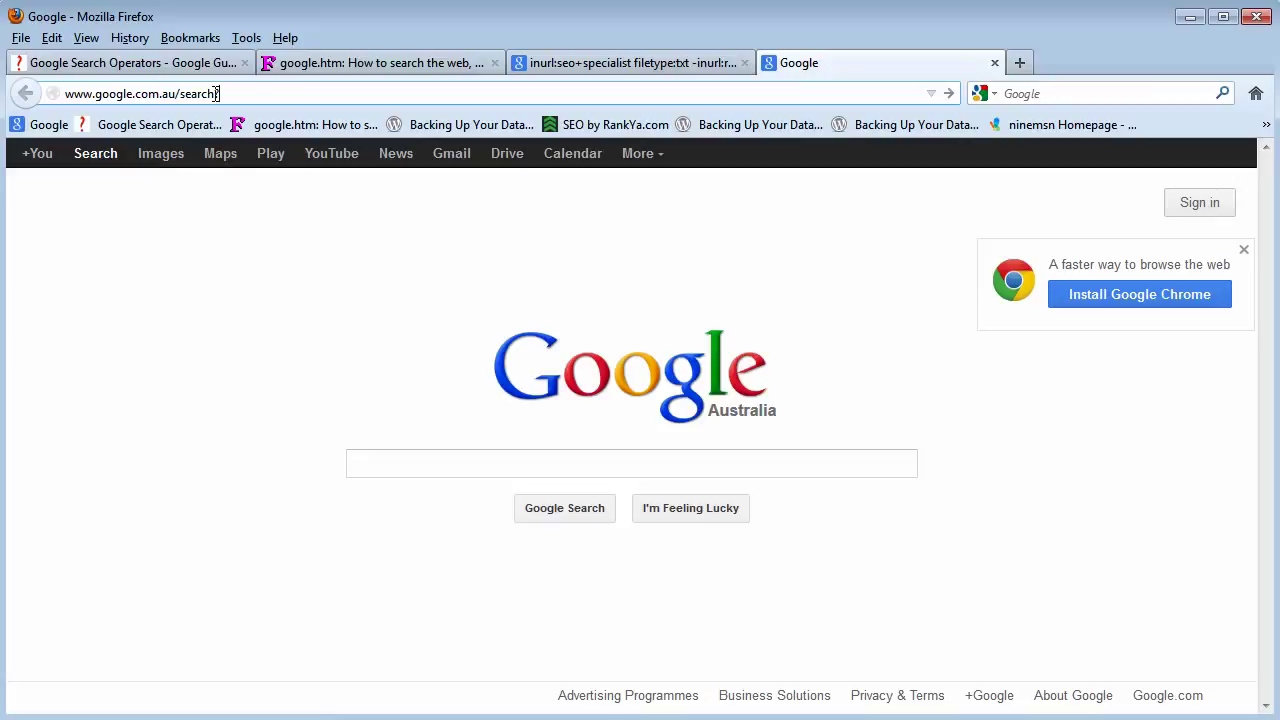
text(q=seo+specialist)
drag(178, 96, 324, 97)
click(325, 96)
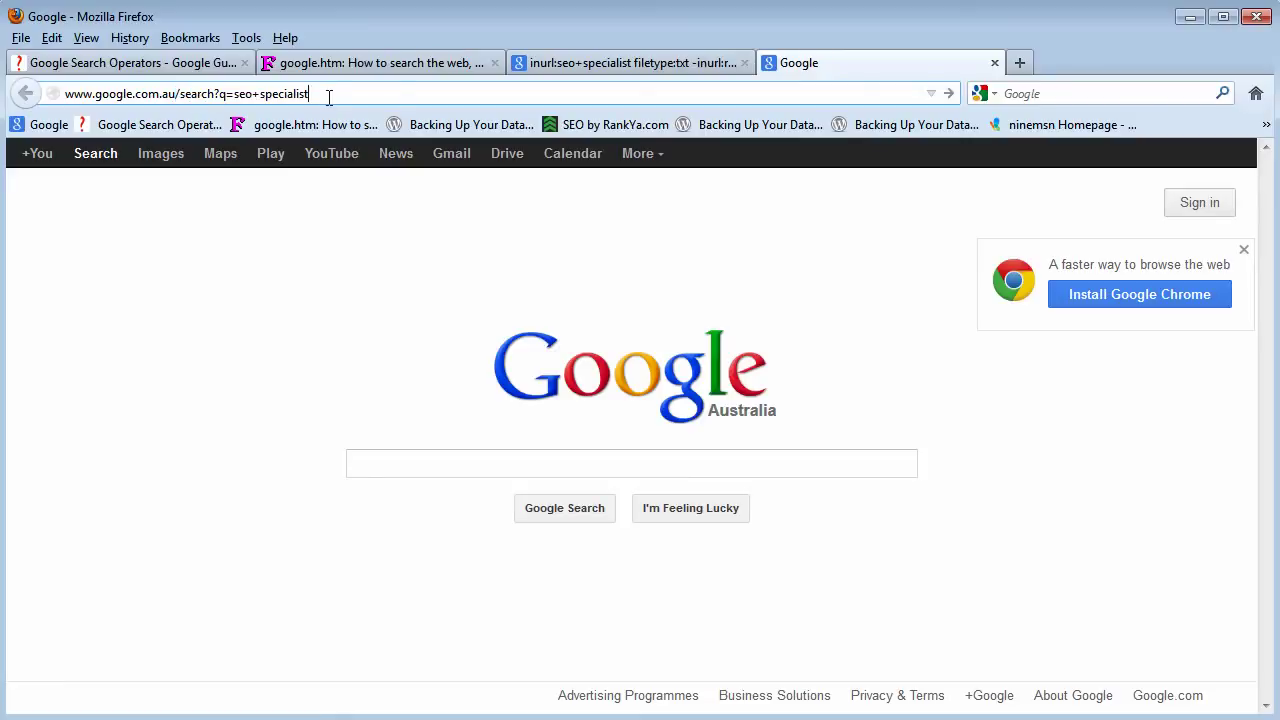
click(947, 98)
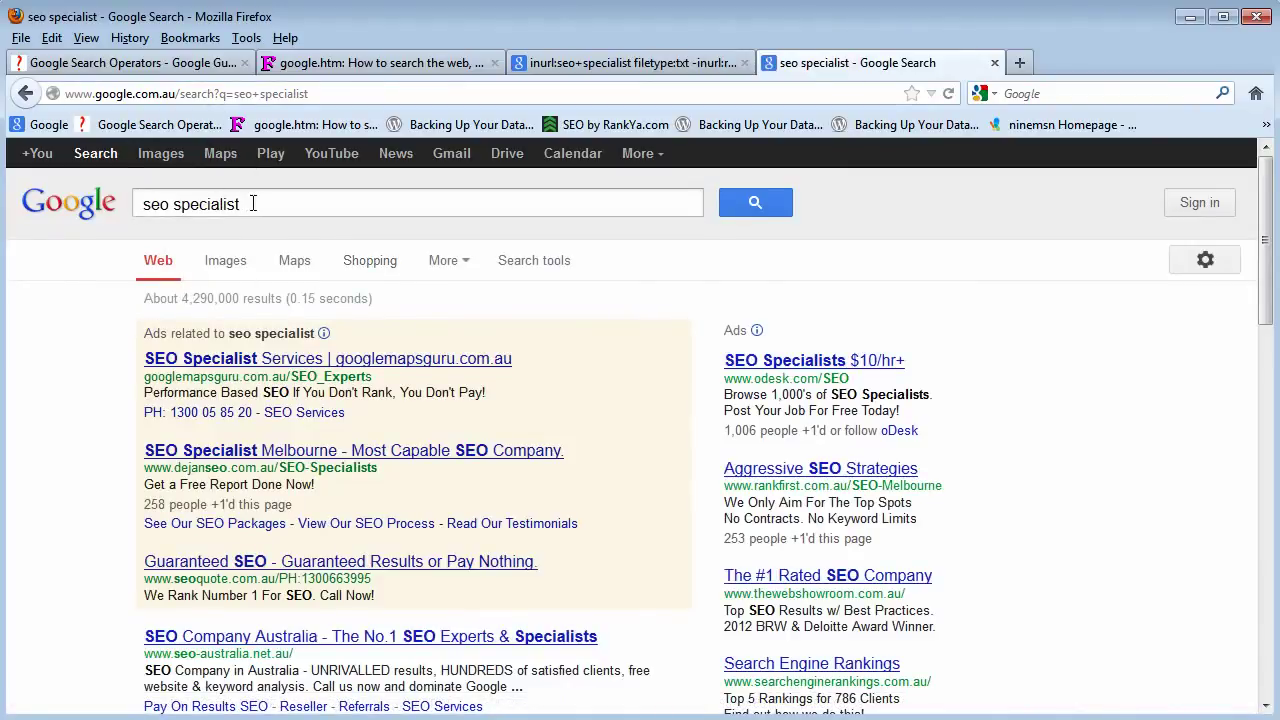
Highlight the query and the q=, seo, + and specialist parts of the search address
drag(253, 203, 140, 204)
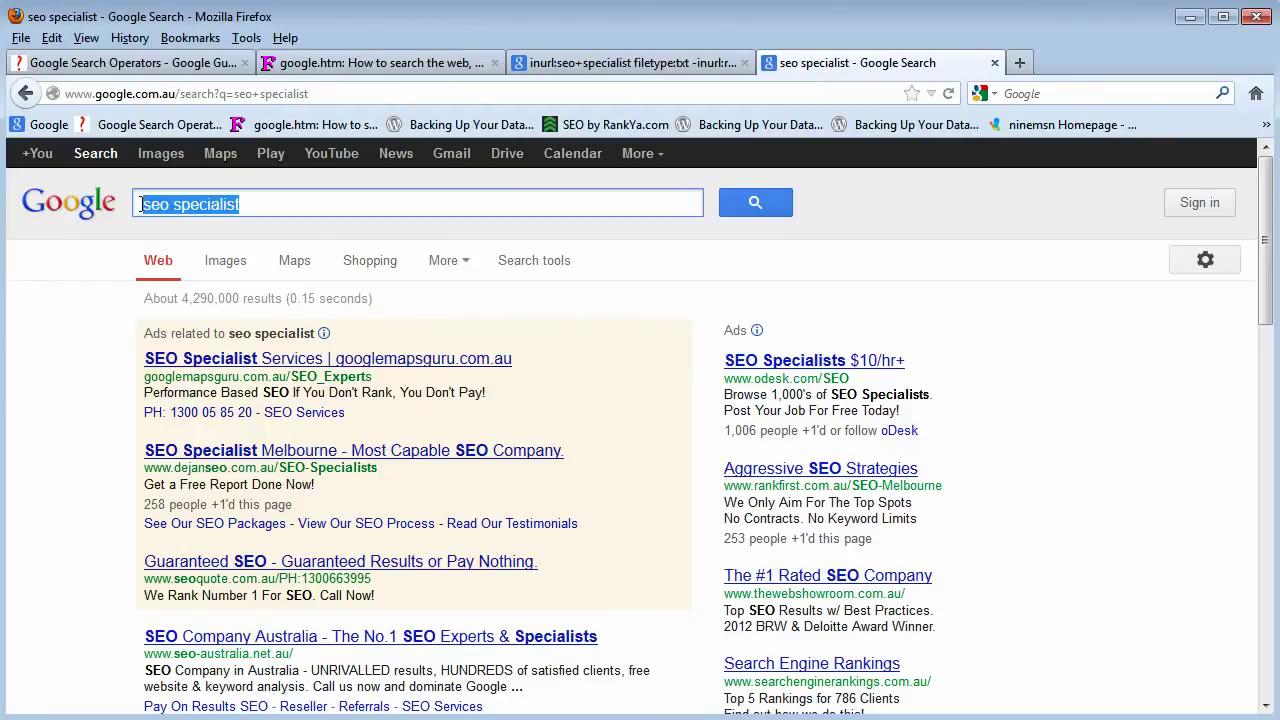
click(153, 208)
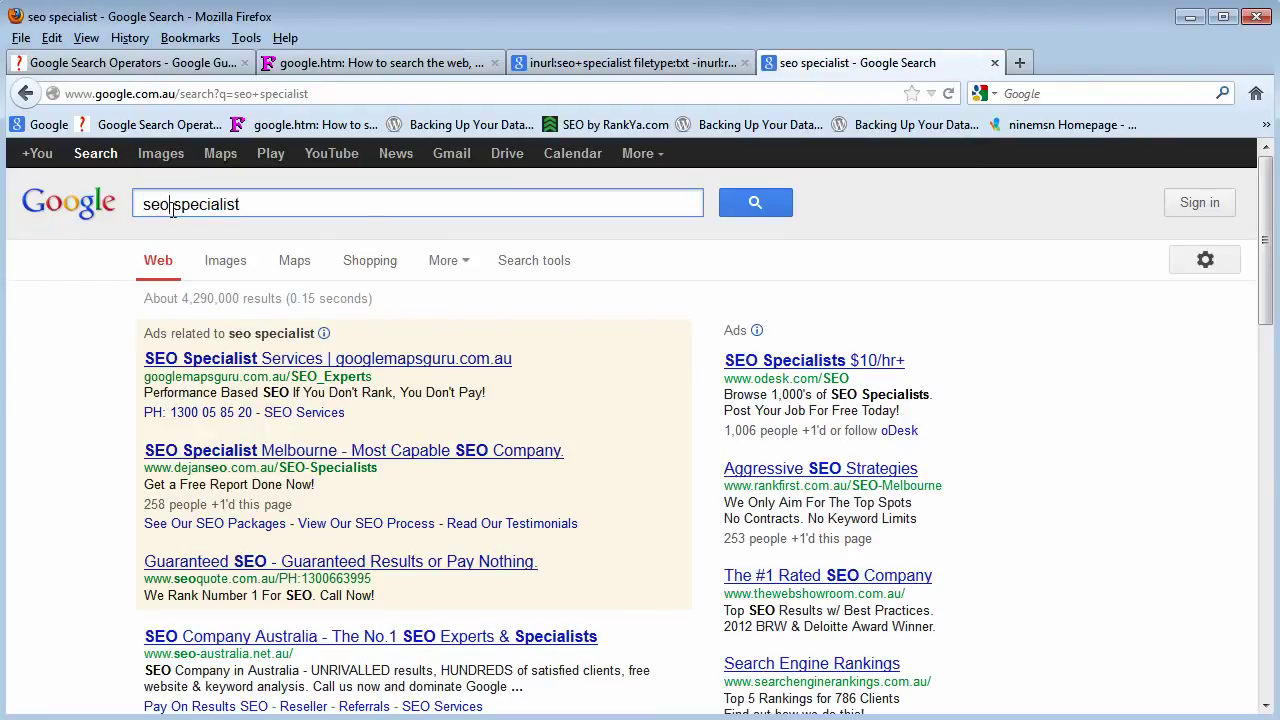
drag(251, 93, 259, 93)
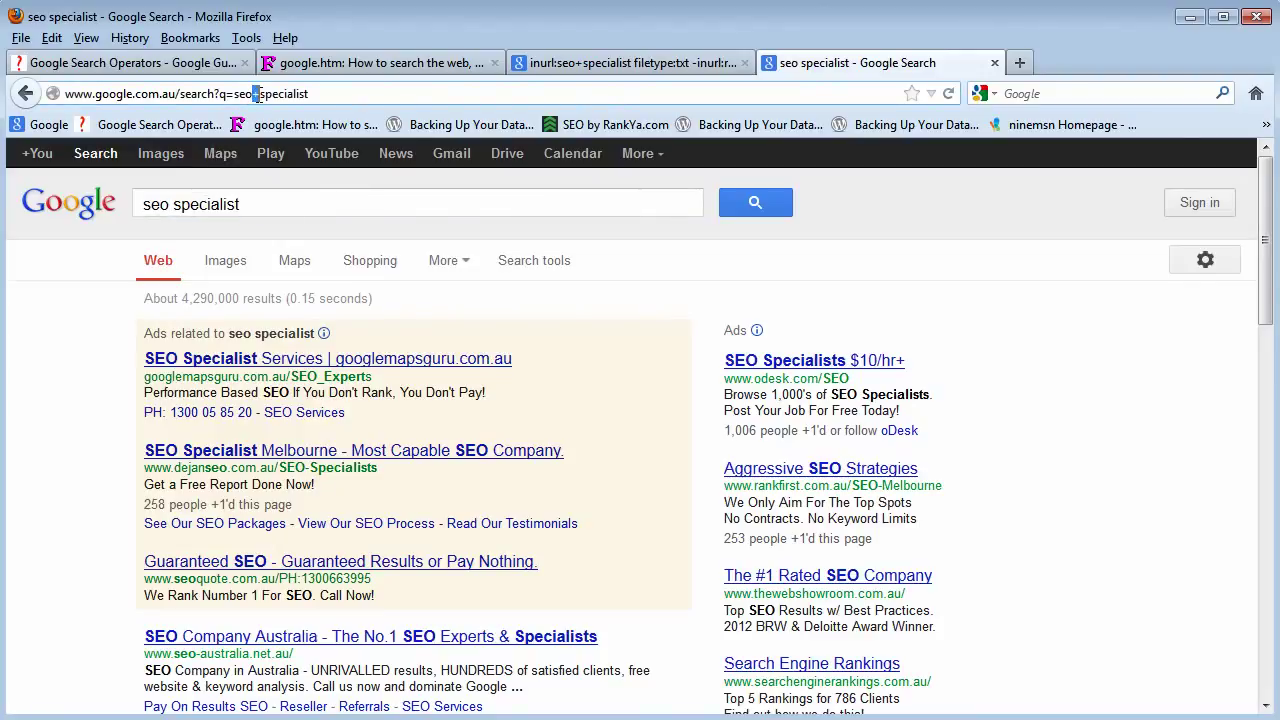
click(256, 93)
drag(220, 93, 231, 95)
double_click(243, 93)
double_click(255, 93)
double_click(266, 93)
click(329, 93)
Append &q=filetype:doc&q=intitle:google to the address and load it, narrowing to 10 results
text(&q=)
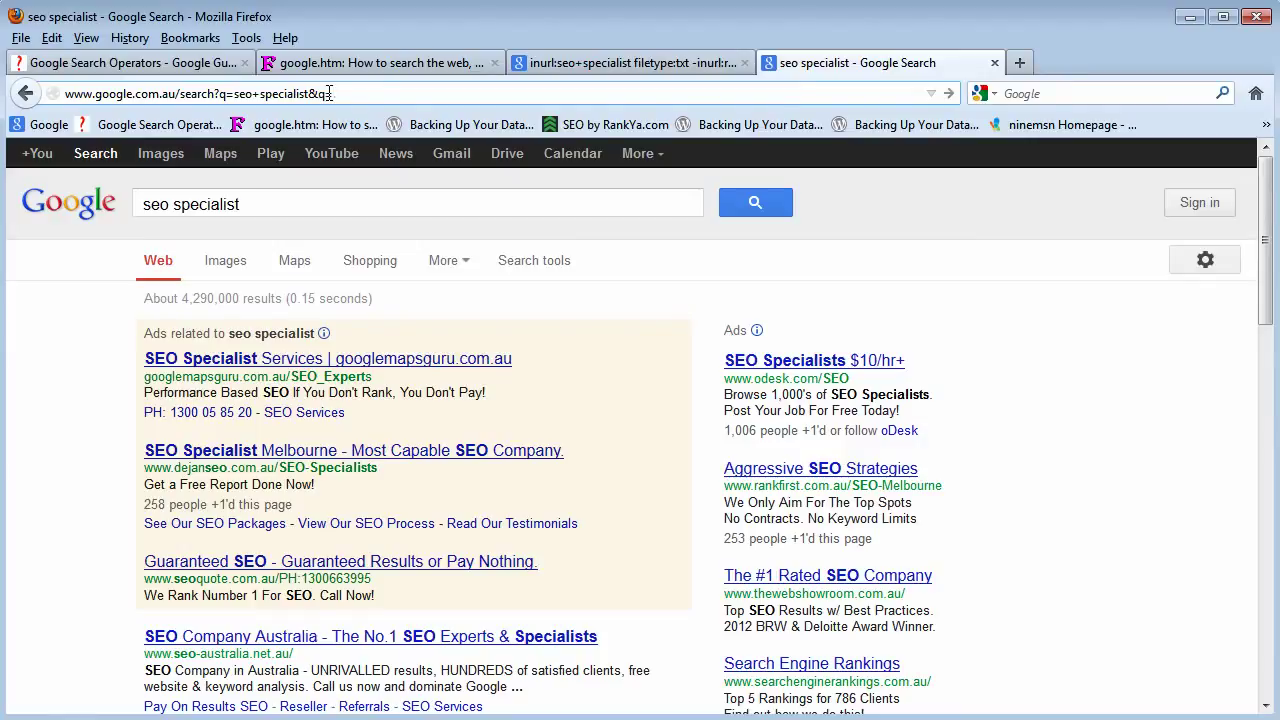
text(filetype:doc&q)
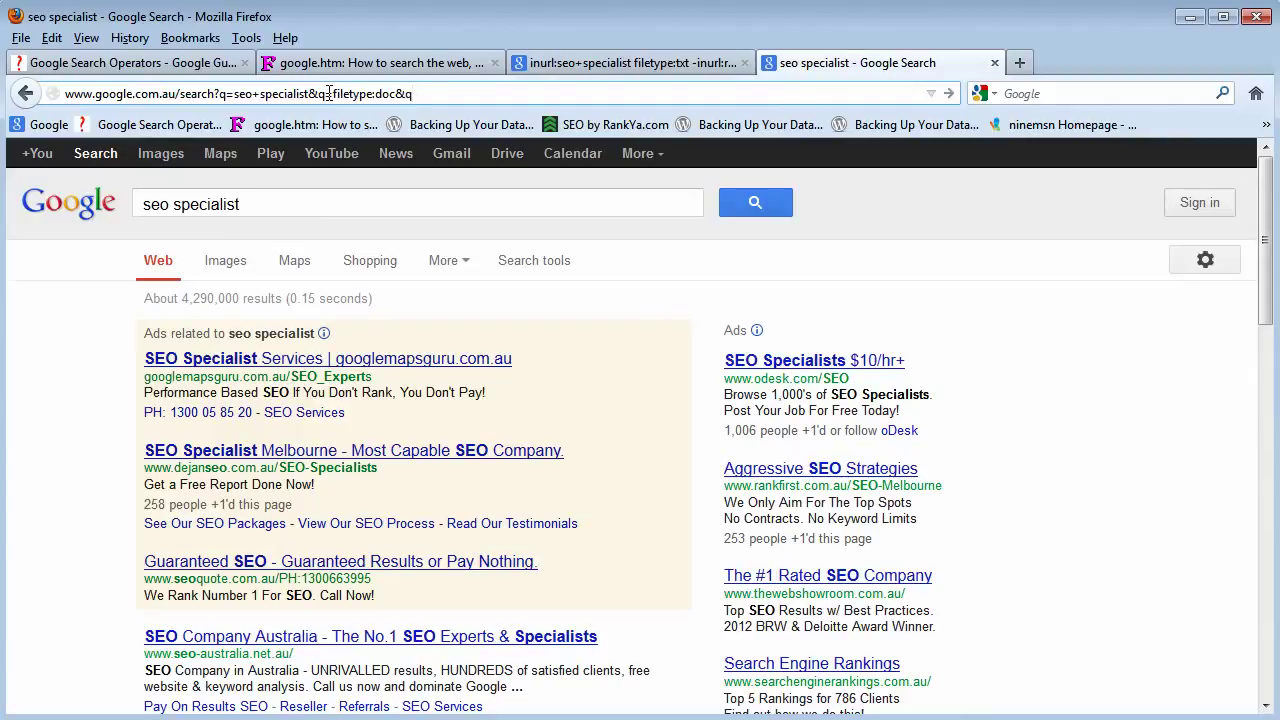
text(=)
text(intitle:)
text(google)
click(950, 95)
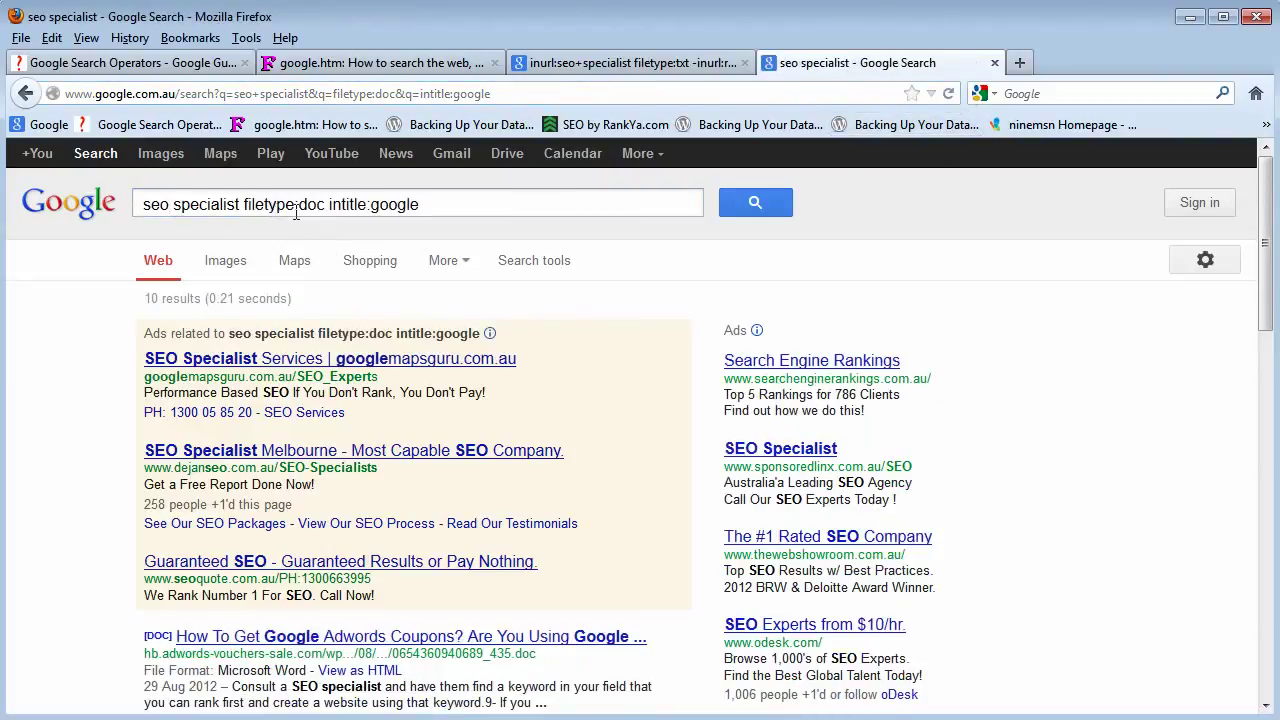
Highlight the combined query, the search address, and the + and & separators within it
drag(454, 208, 128, 210)
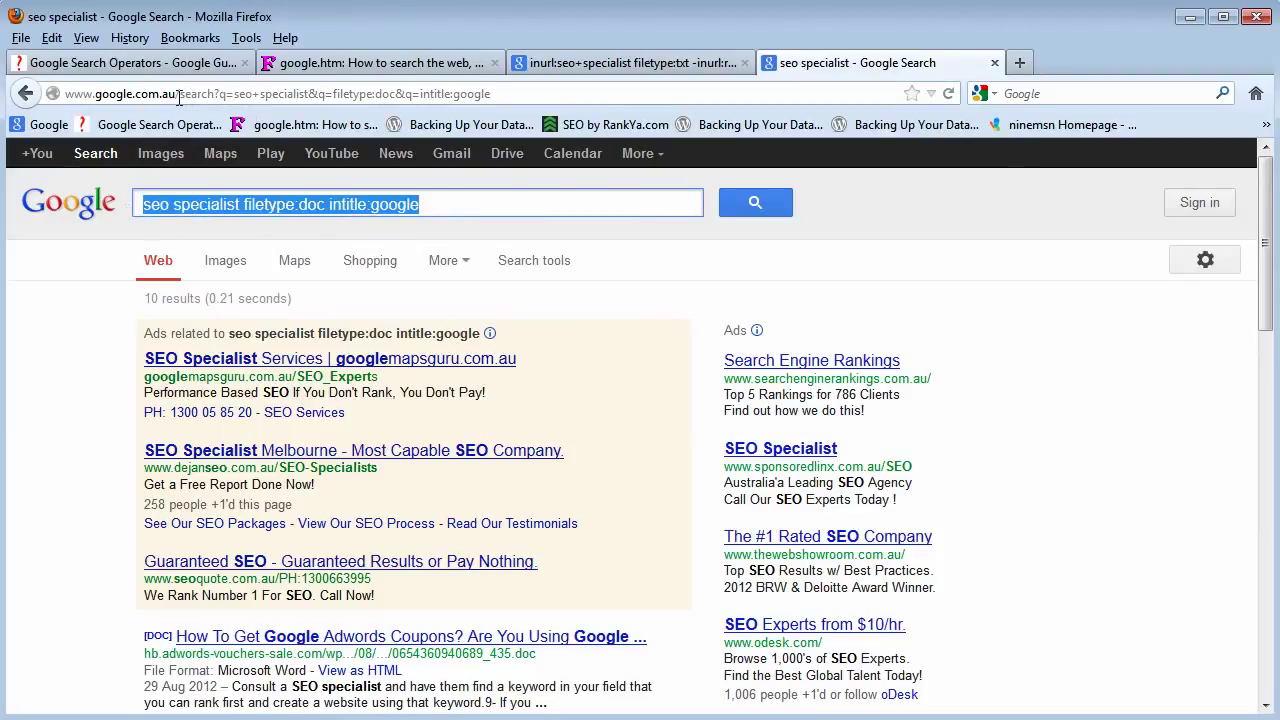
drag(180, 94, 500, 97)
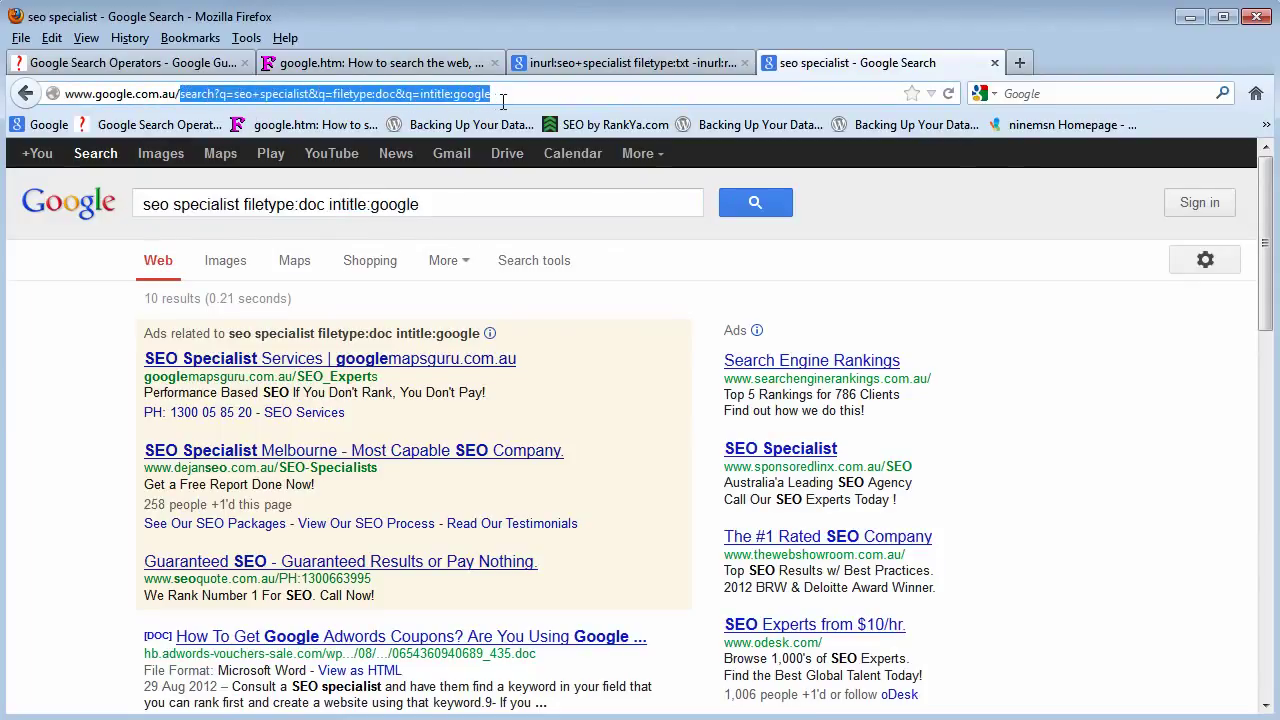
click(447, 208)
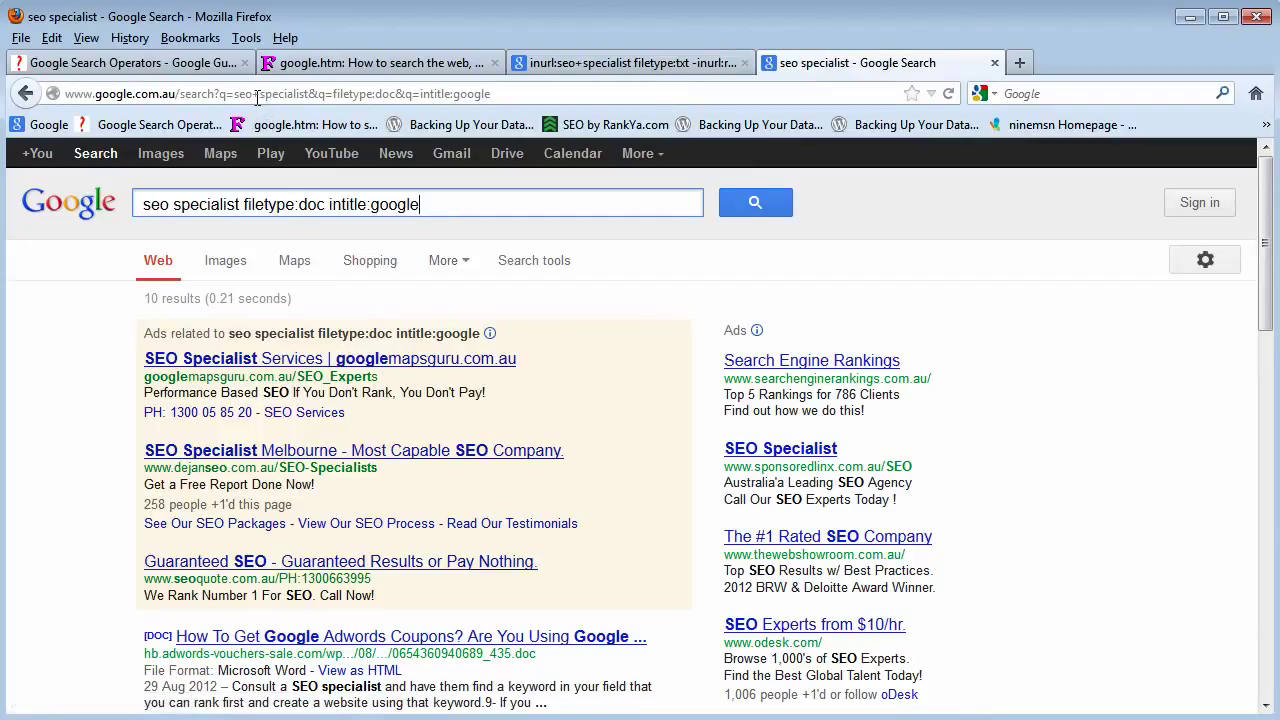
drag(252, 97, 262, 97)
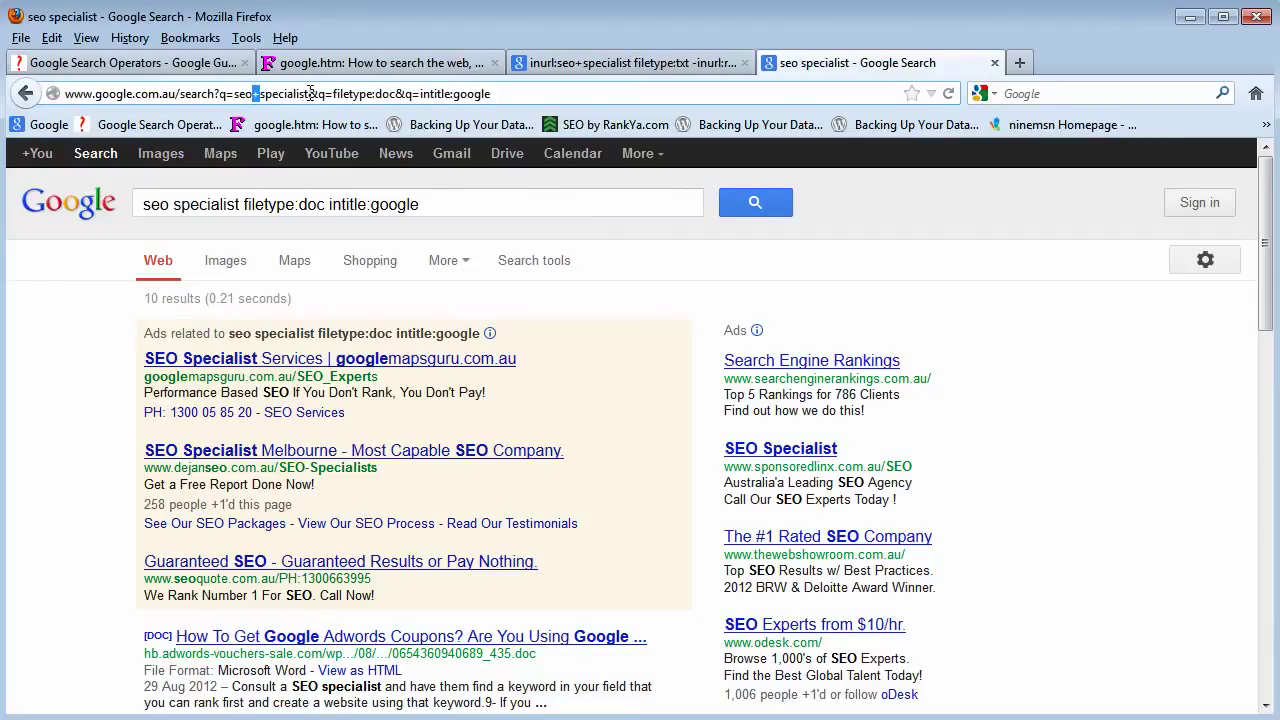
drag(308, 96, 315, 96)
click(313, 94)
Highlight the q=seo+specialist, filetype:doc and q=intitle:google parameters, then select the whole query
drag(309, 94, 219, 94)
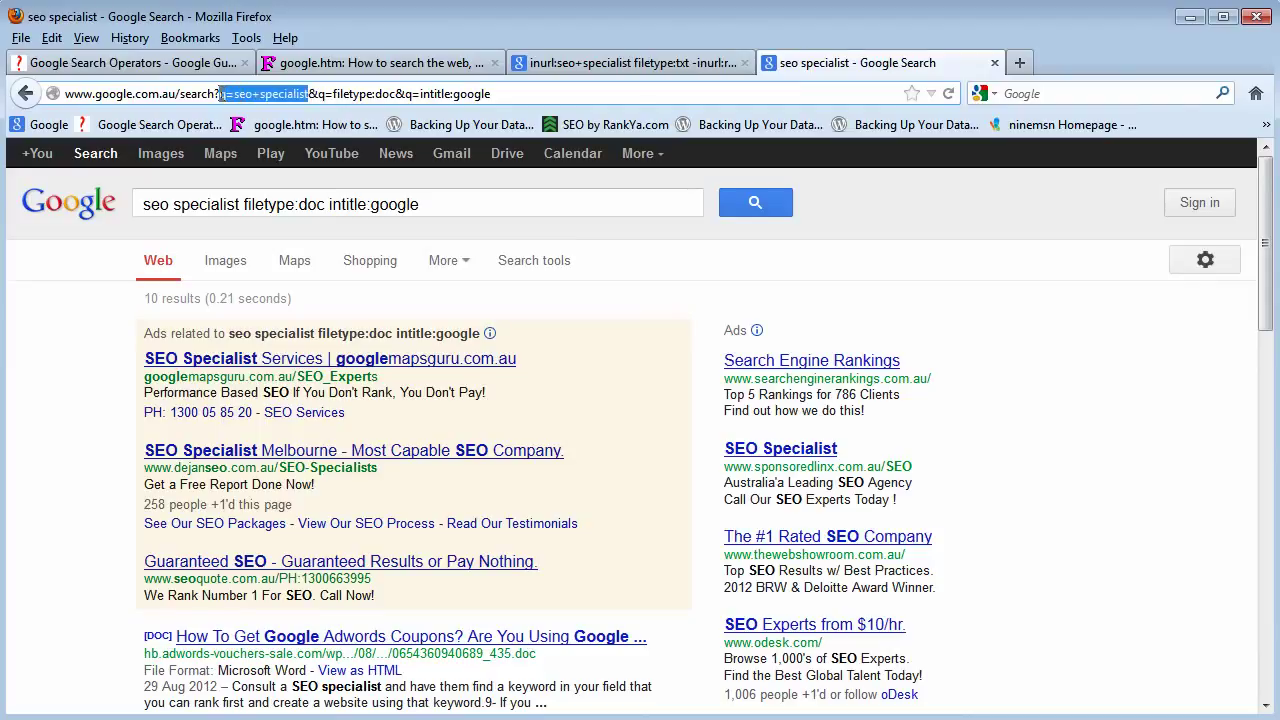
double_click(311, 94)
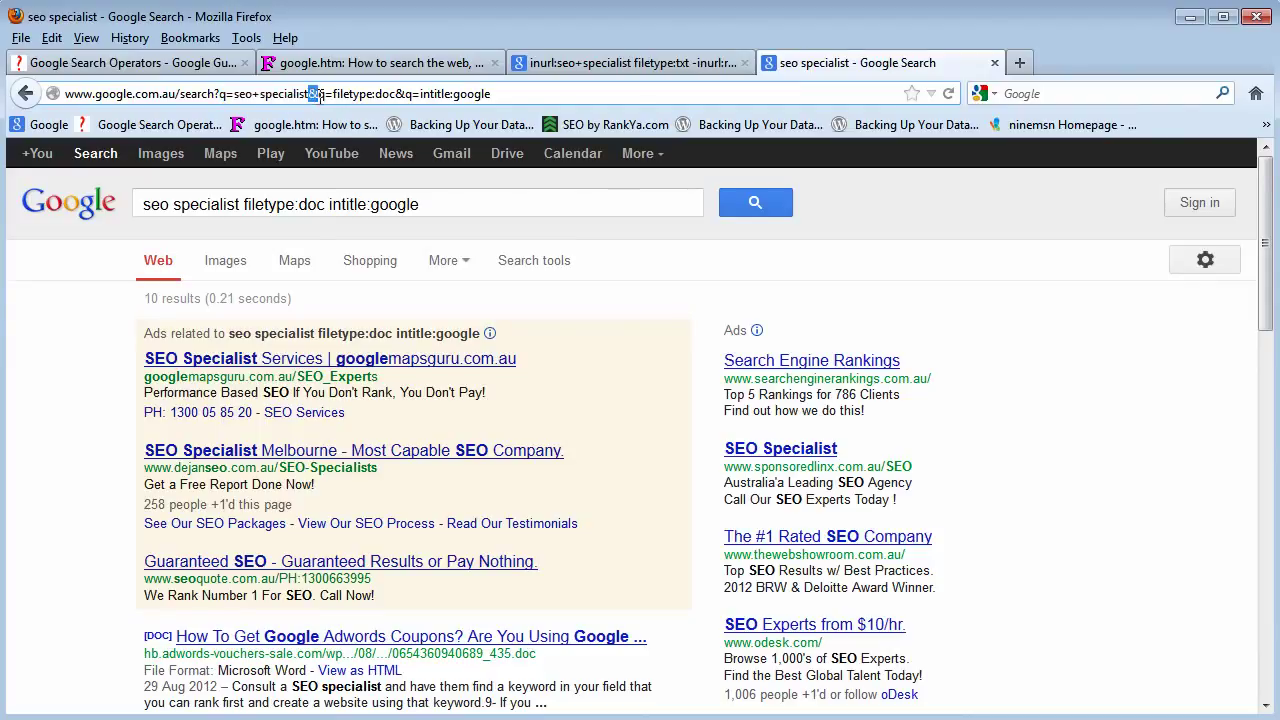
drag(317, 94, 395, 94)
double_click(400, 94)
drag(405, 94, 507, 94)
click(507, 94)
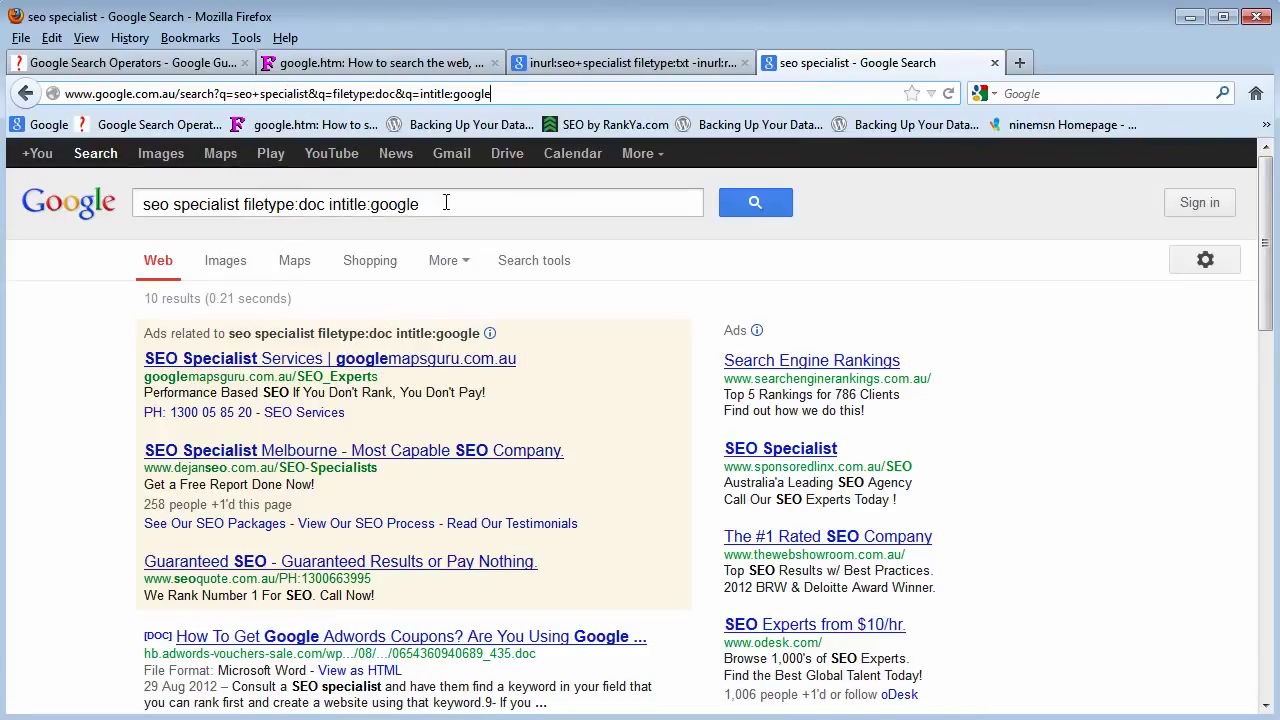
drag(446, 203, 145, 204)
Search for seo specialist again and try removing the space after seo
text(s)
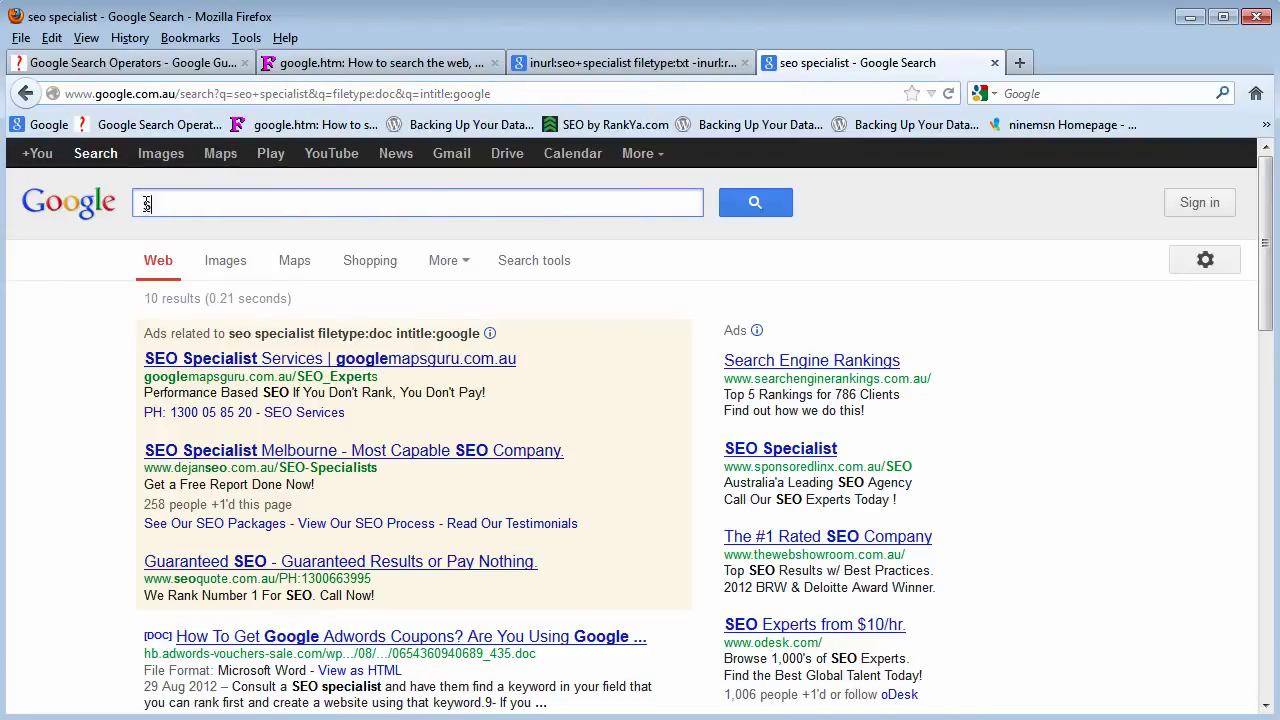
text(eo specialist)
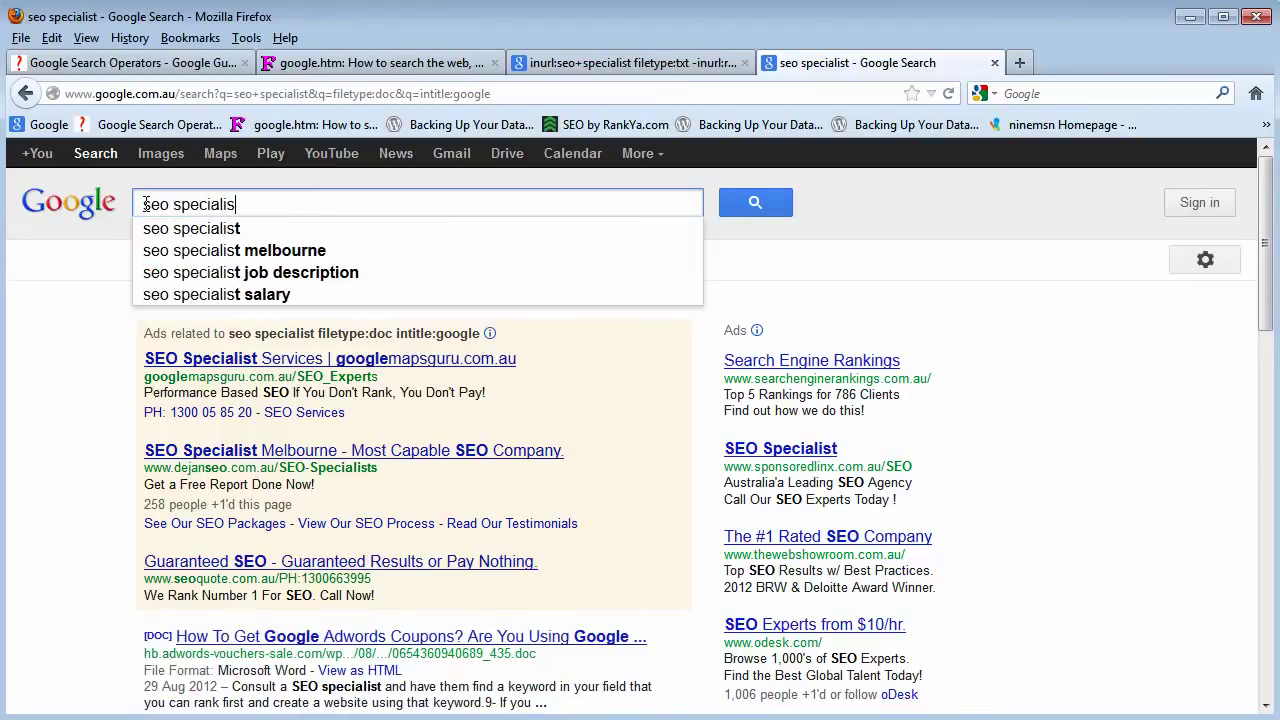
key(Return)
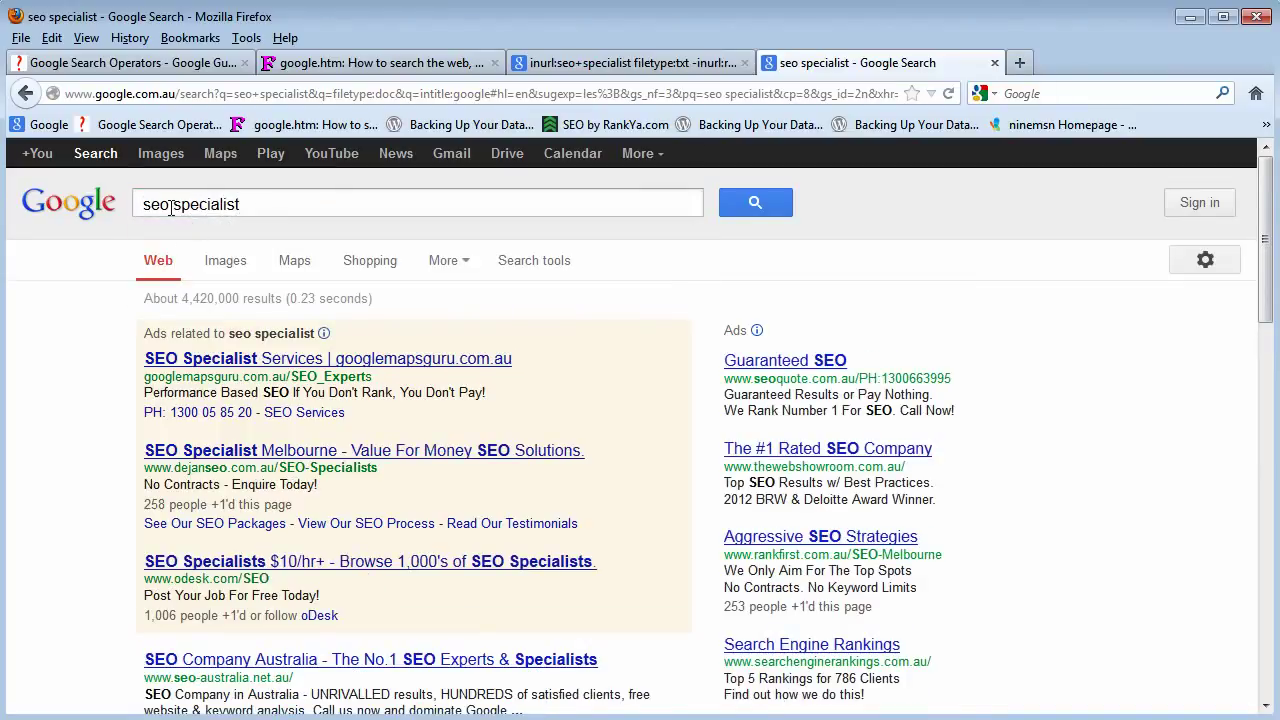
click(171, 204)
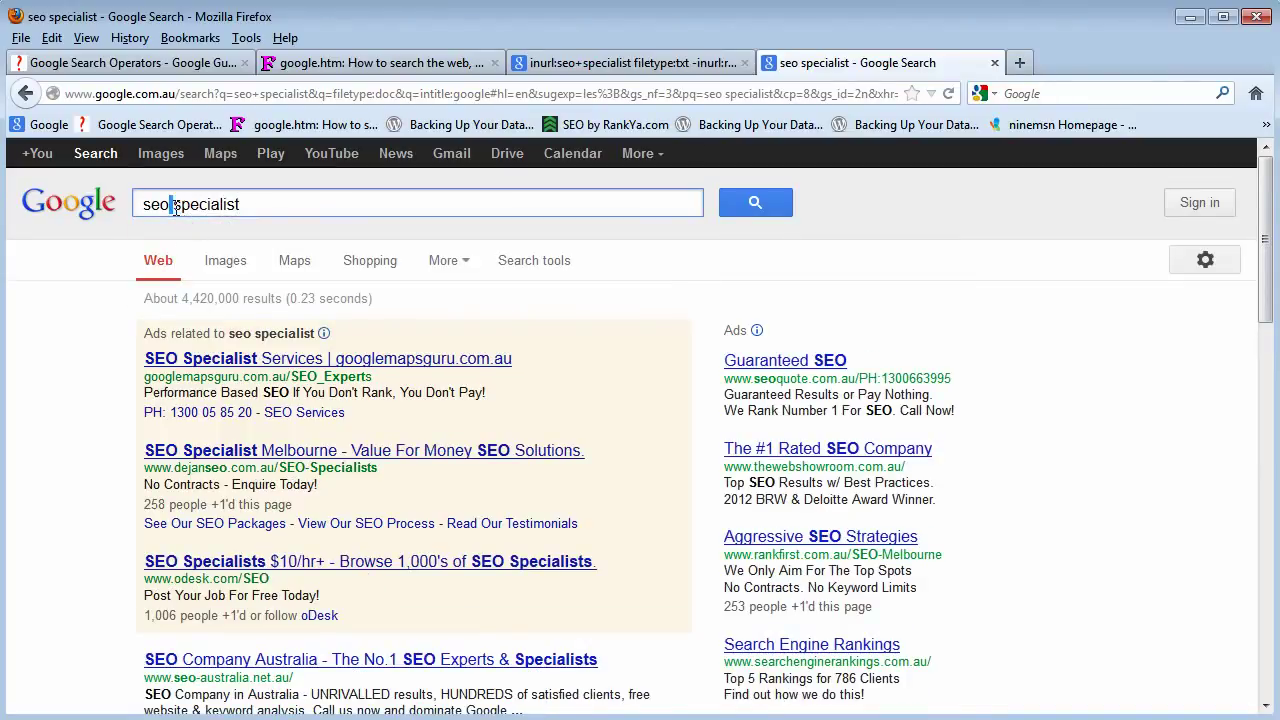
key(BackSpace)
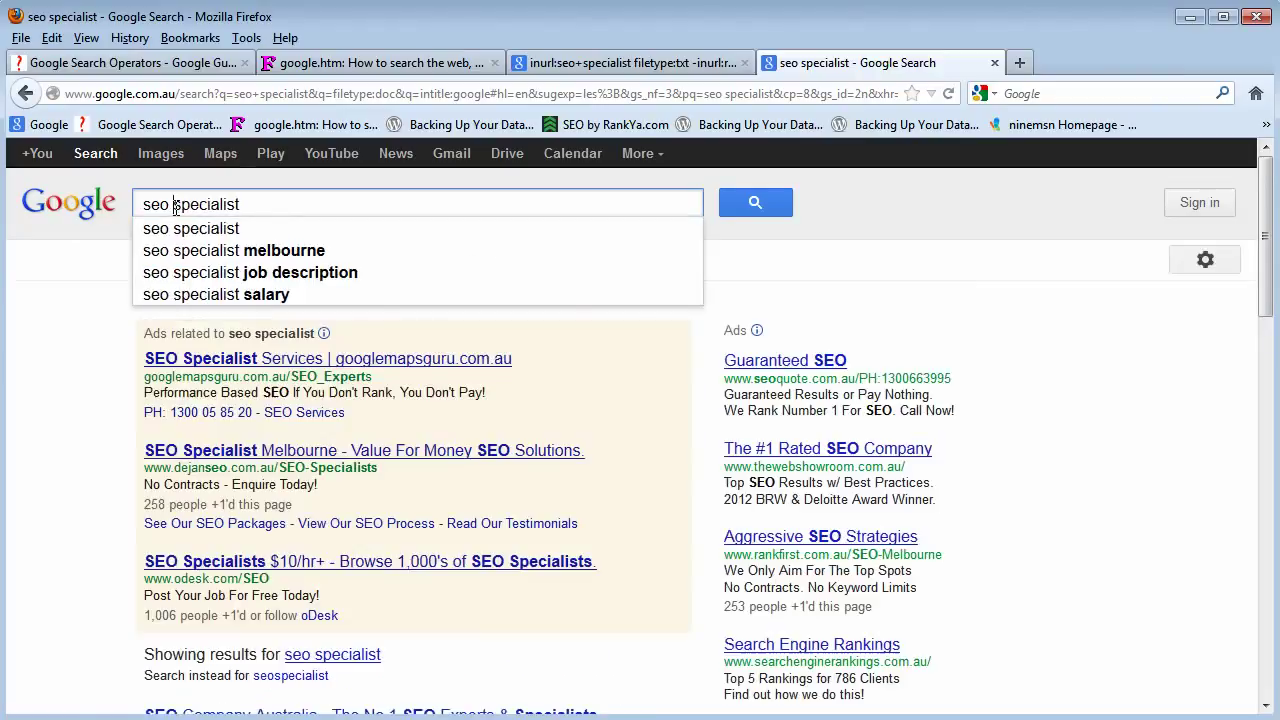
Delete ' specialist' from the query, leaving just 'seo '
click(252, 203)
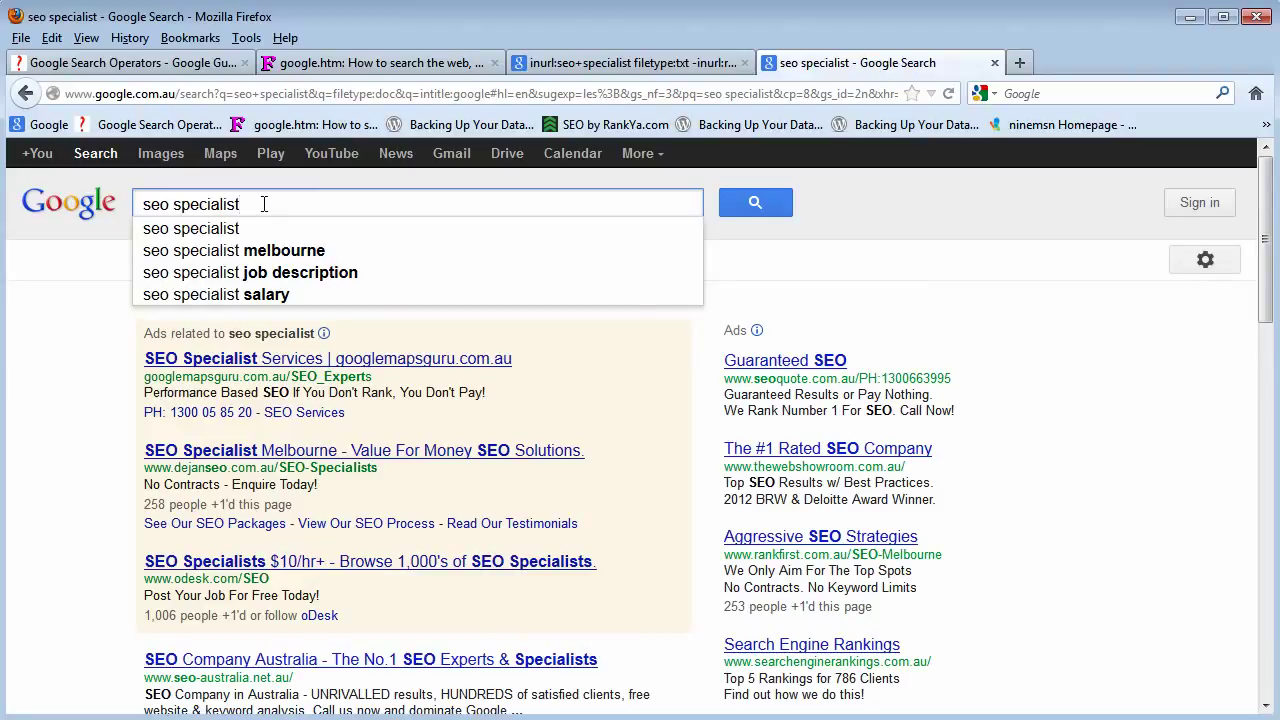
double_click(158, 208)
double_click(180, 207)
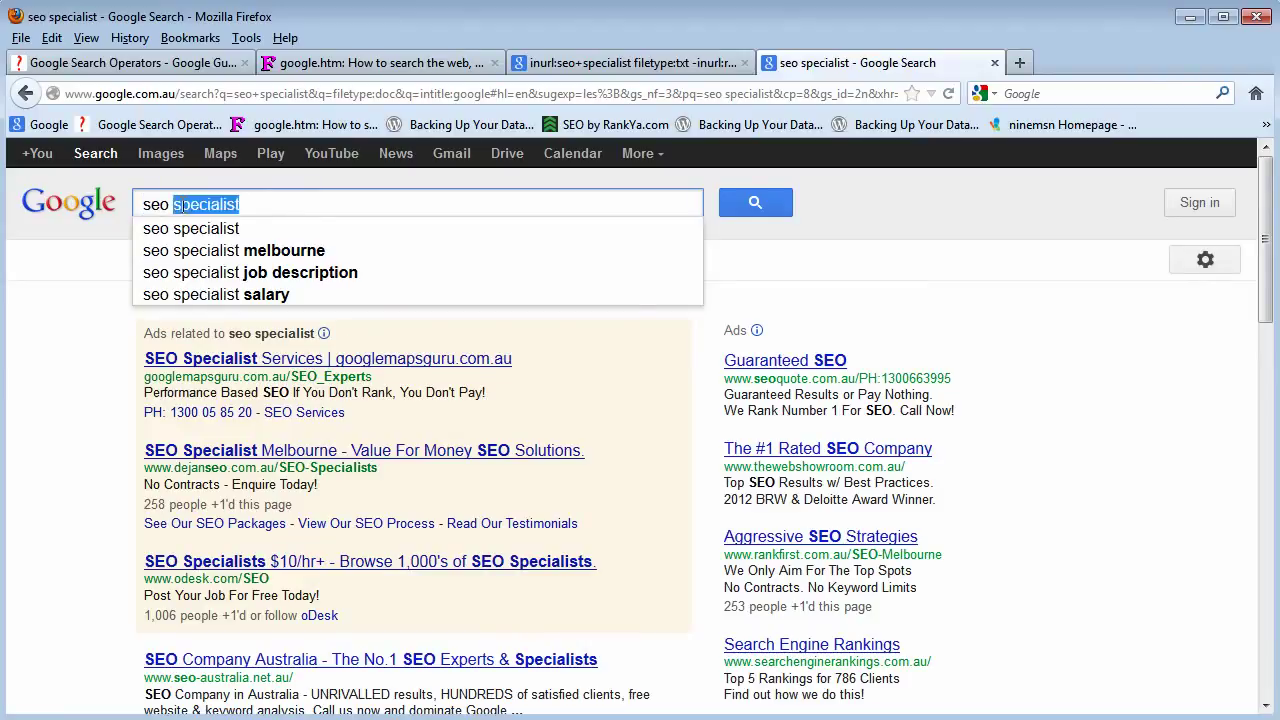
double_click(180, 207)
click(251, 202)
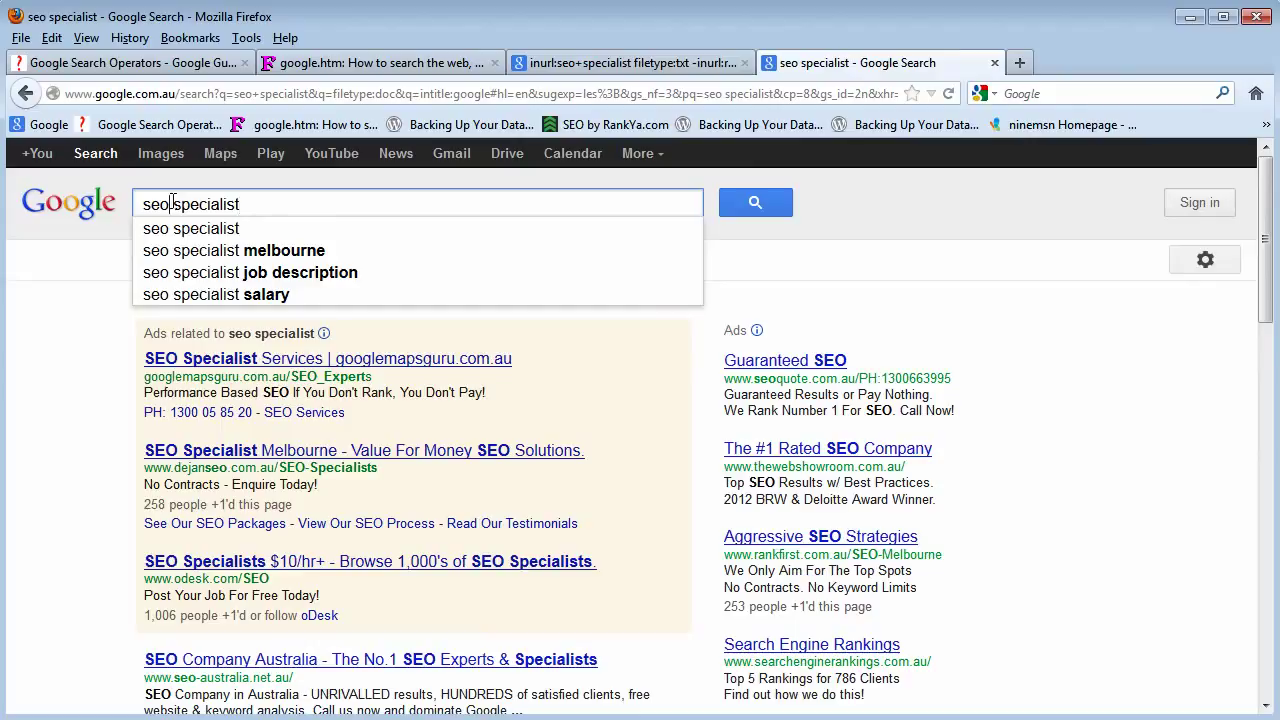
drag(172, 203, 244, 202)
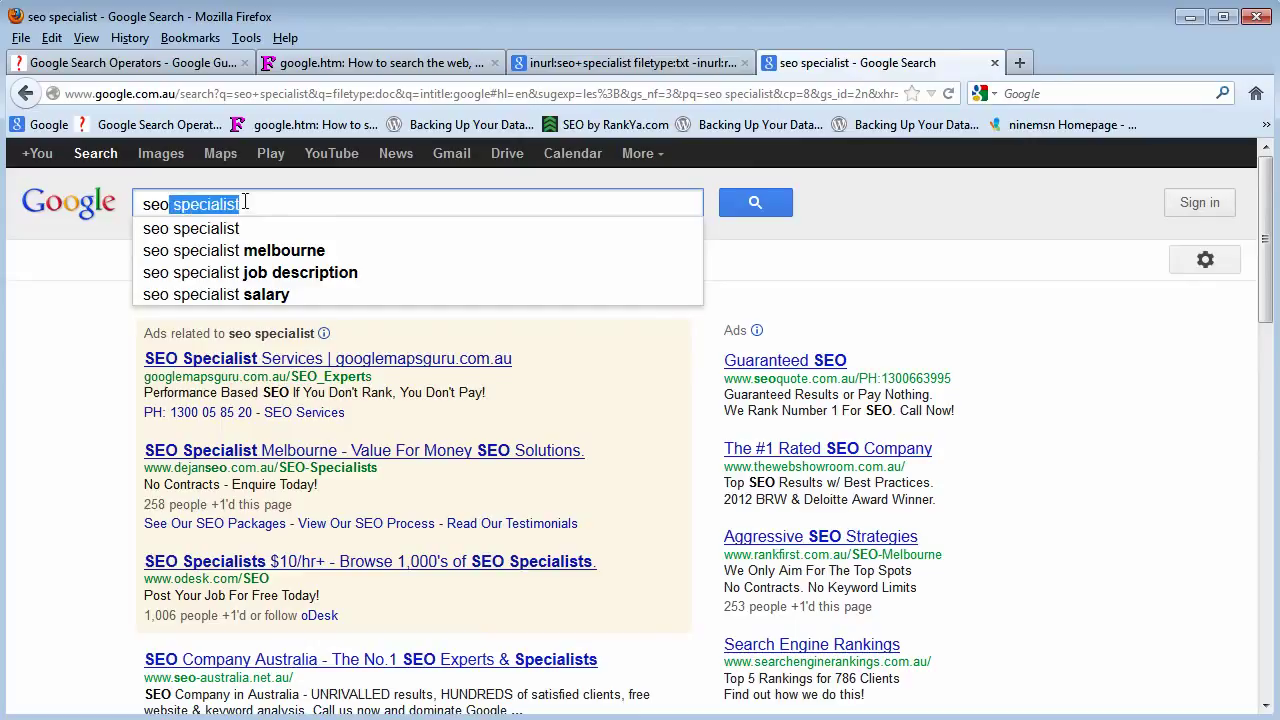
key(BackSpace)
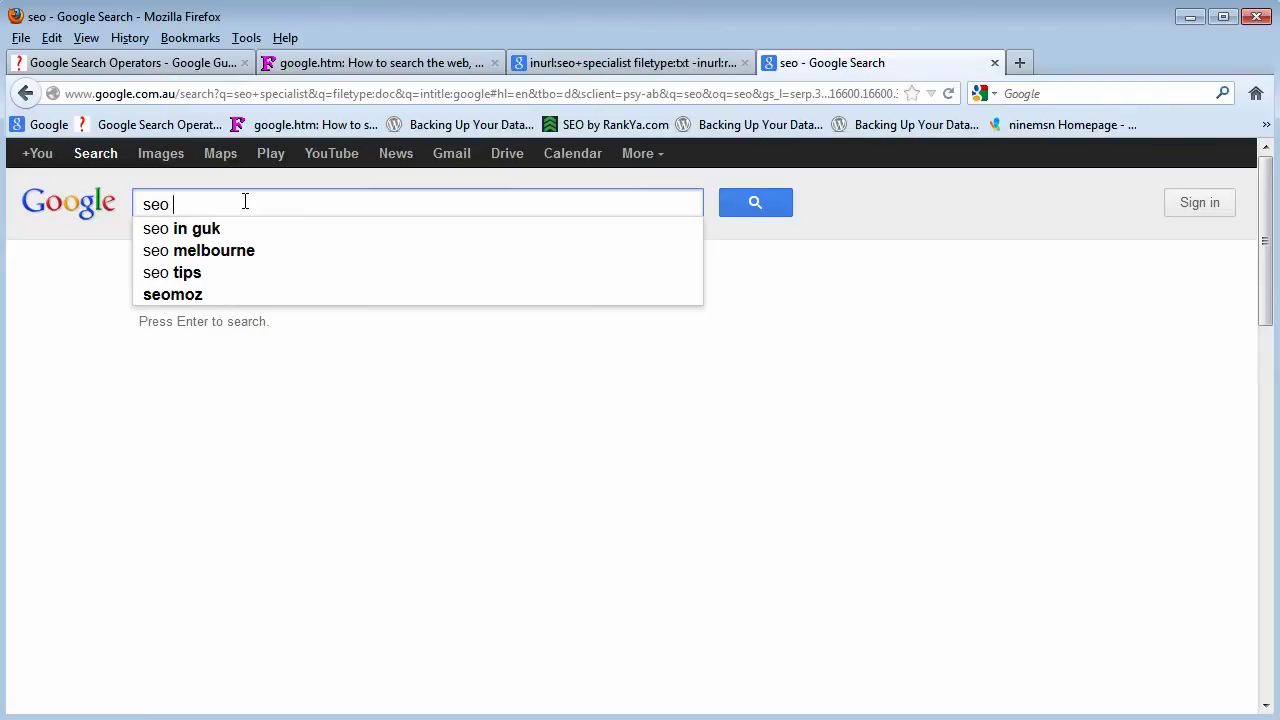
Retype specialist, remove the space, and search seospecialist for about 2,600,000 results
text(specialist)
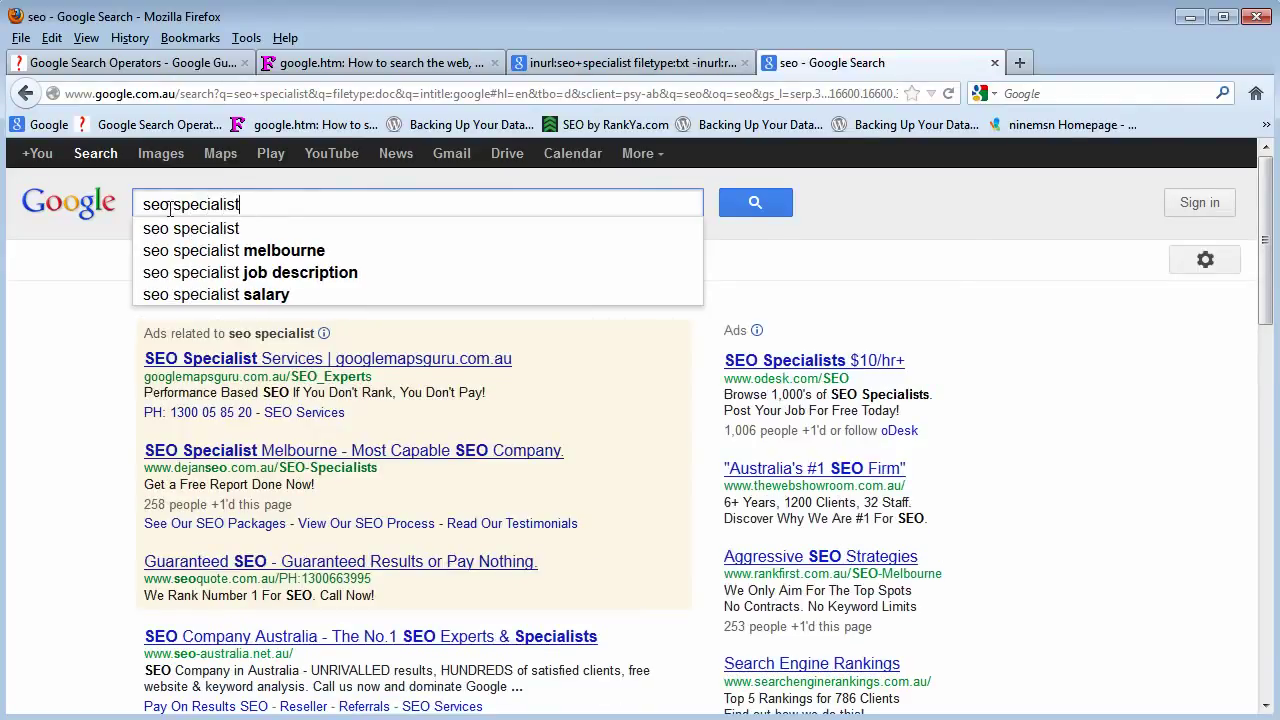
drag(170, 204, 242, 204)
click(248, 204)
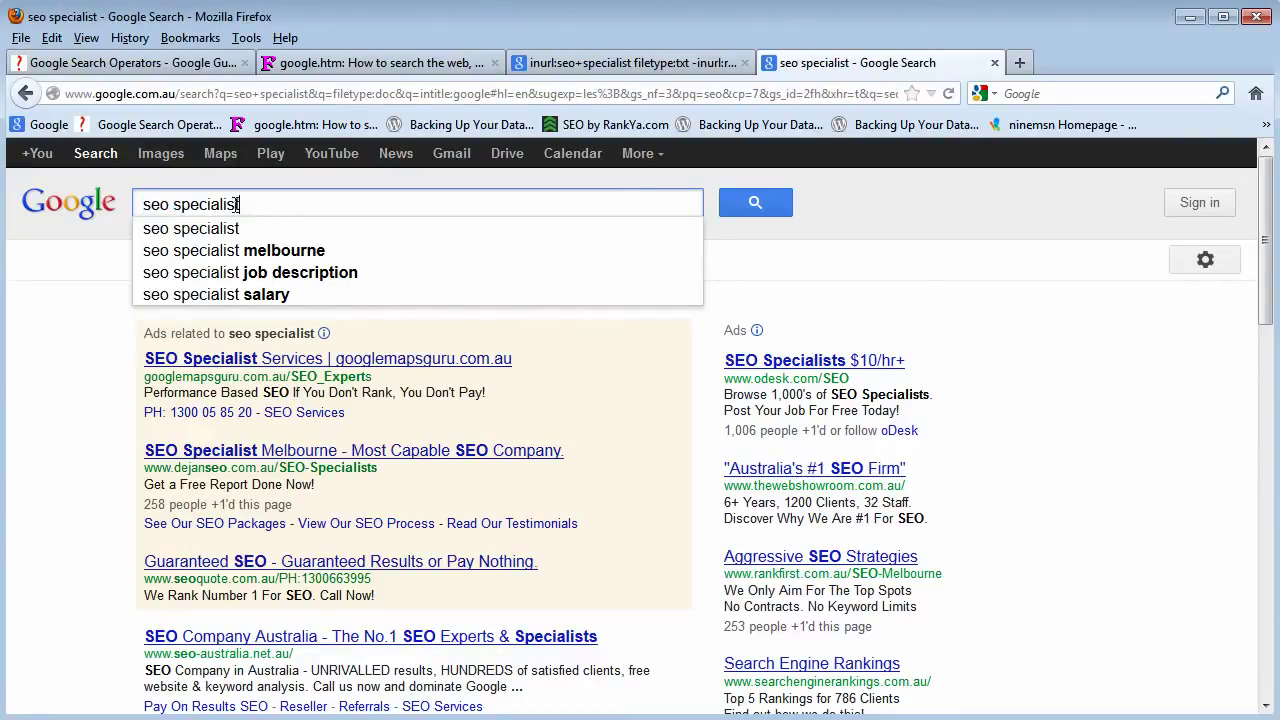
key(BackSpace)
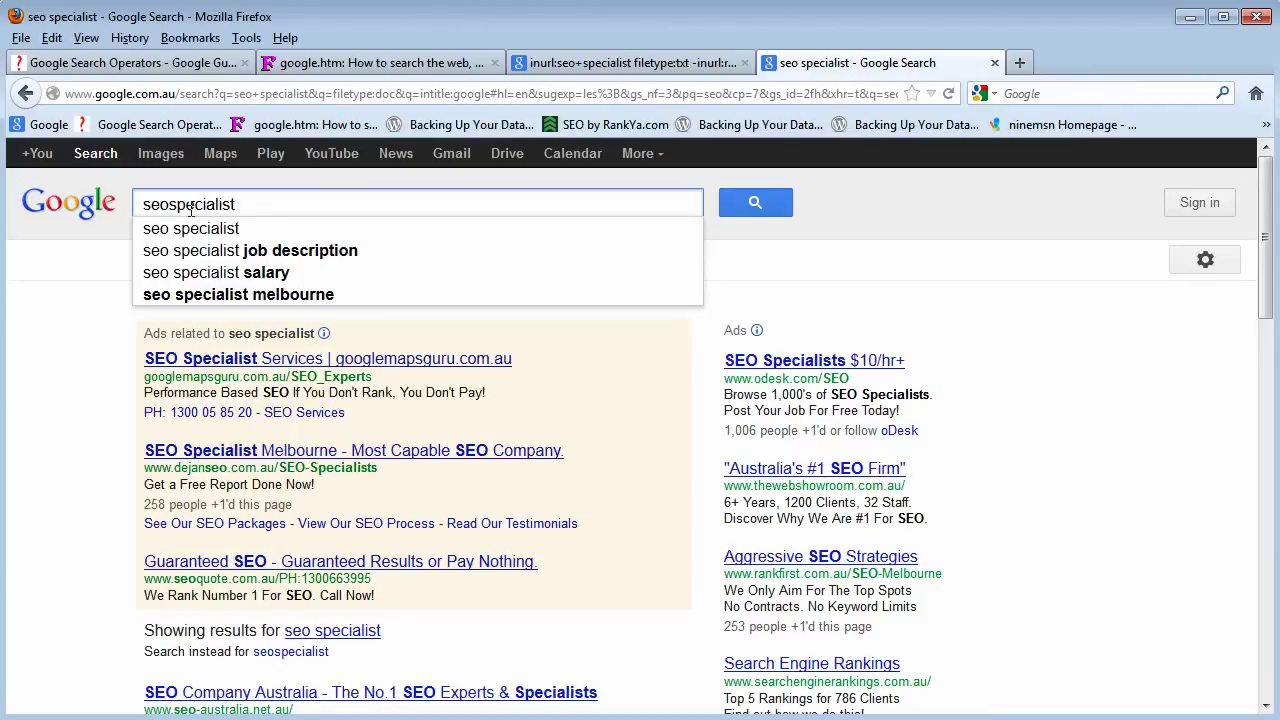
key(Return)
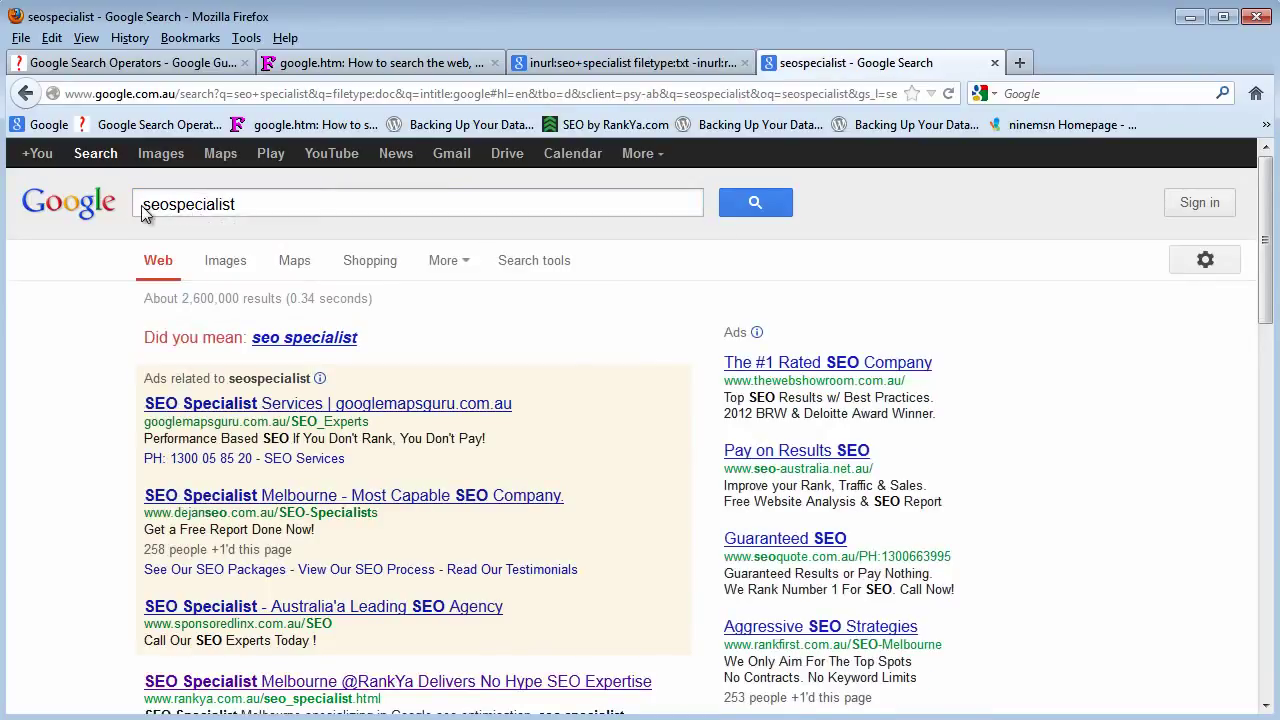
click(145, 213)
key(Right)
key(Right)
key(Right)
key(Right)
key(Right)
key(Right)
key(Right)
key(Right)
key(Right)
key(Right)
key(Right)
key(Right)
key(Right)
key(ctrl+a)
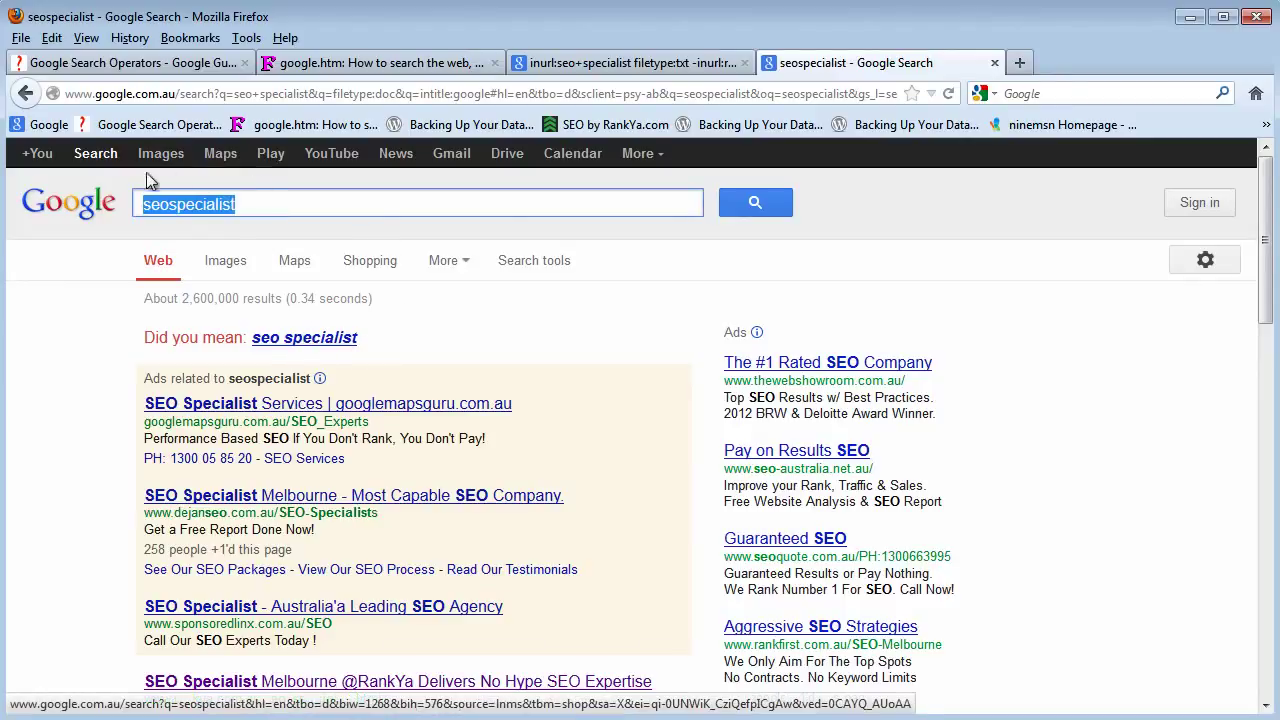
click(177, 204)
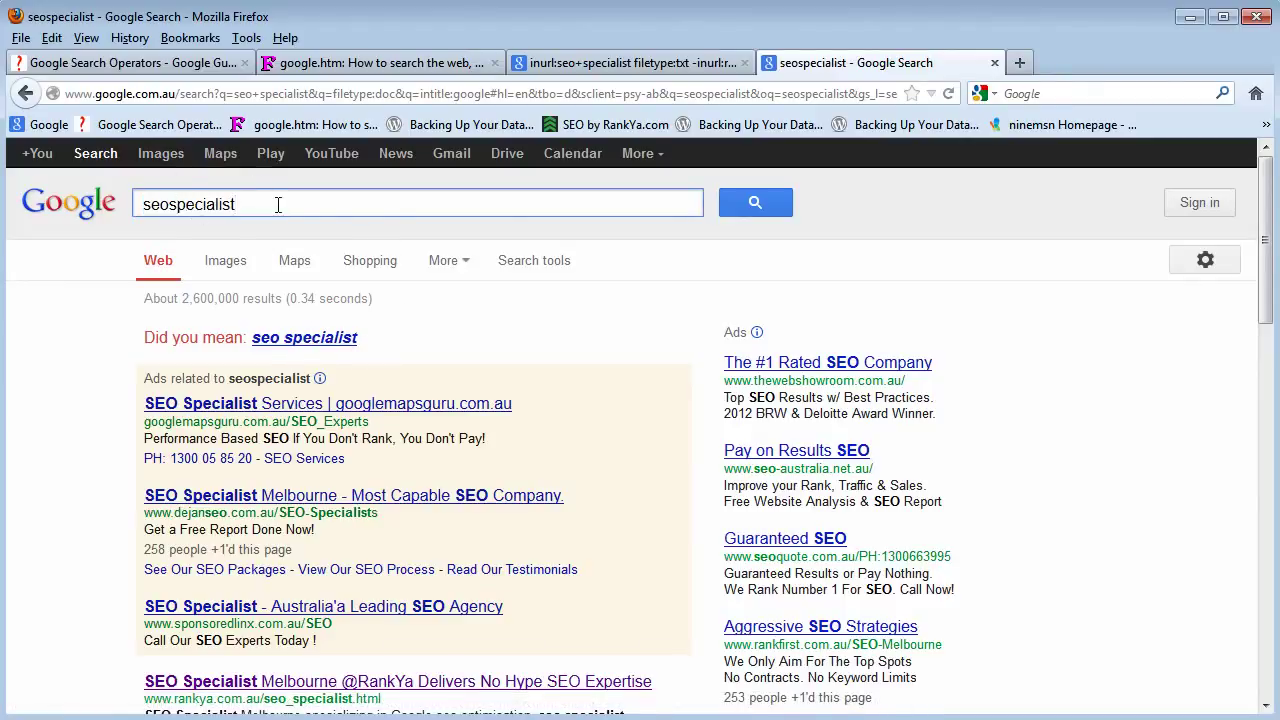